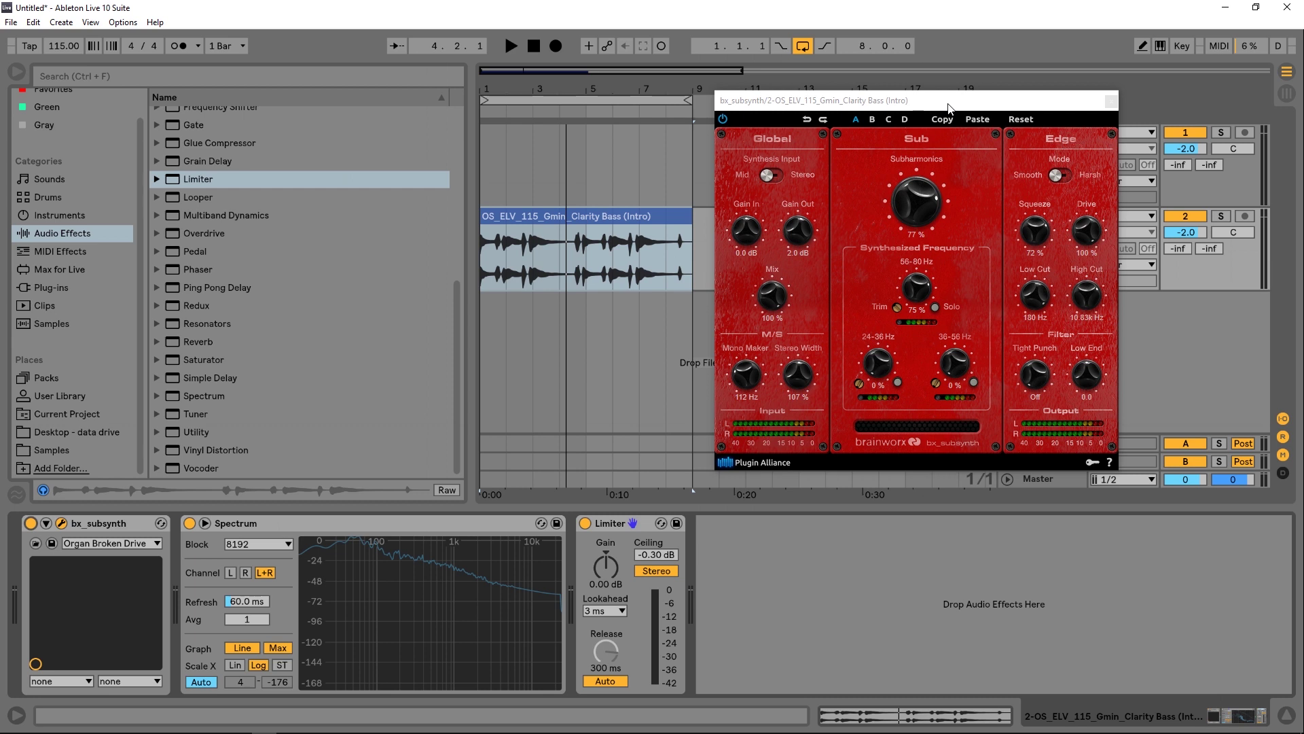
Select the bass clip, bypass bx_subsynth, and select the looped bars 1–9.
left_click(554, 217)
left_click(30, 523)
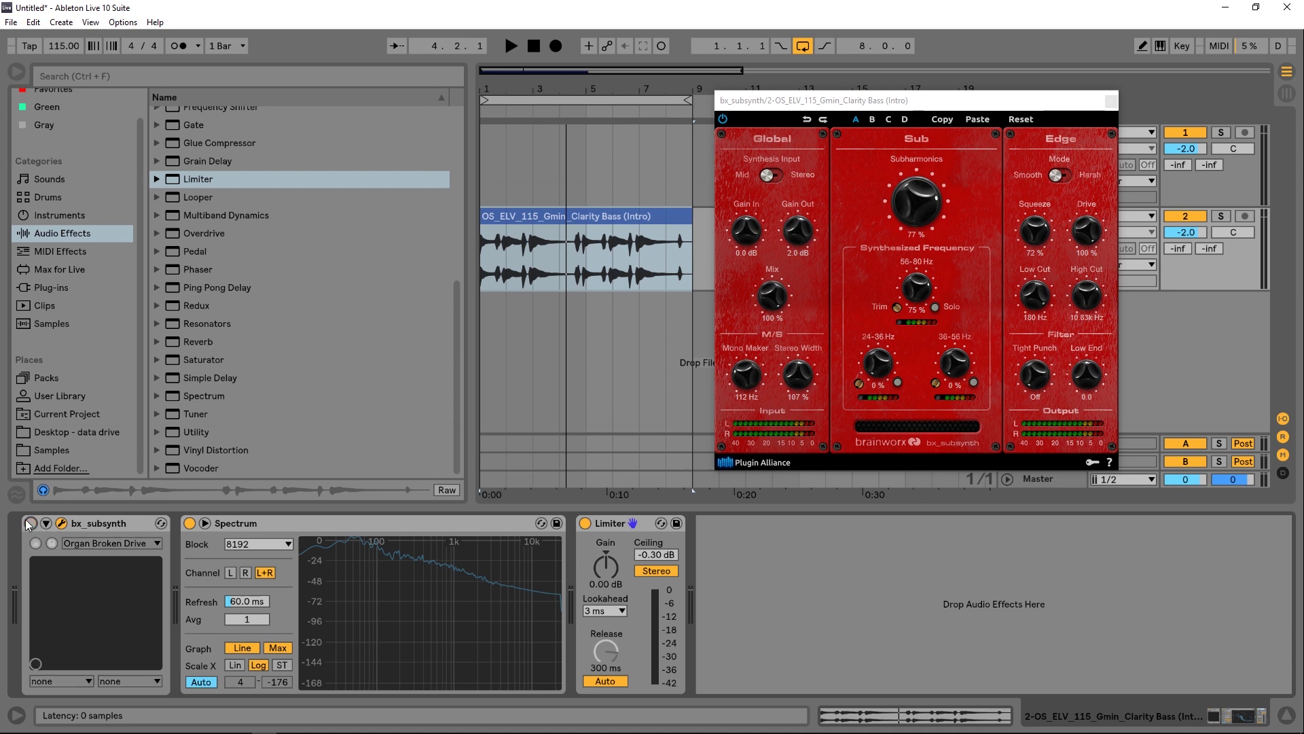
left_click(541, 96)
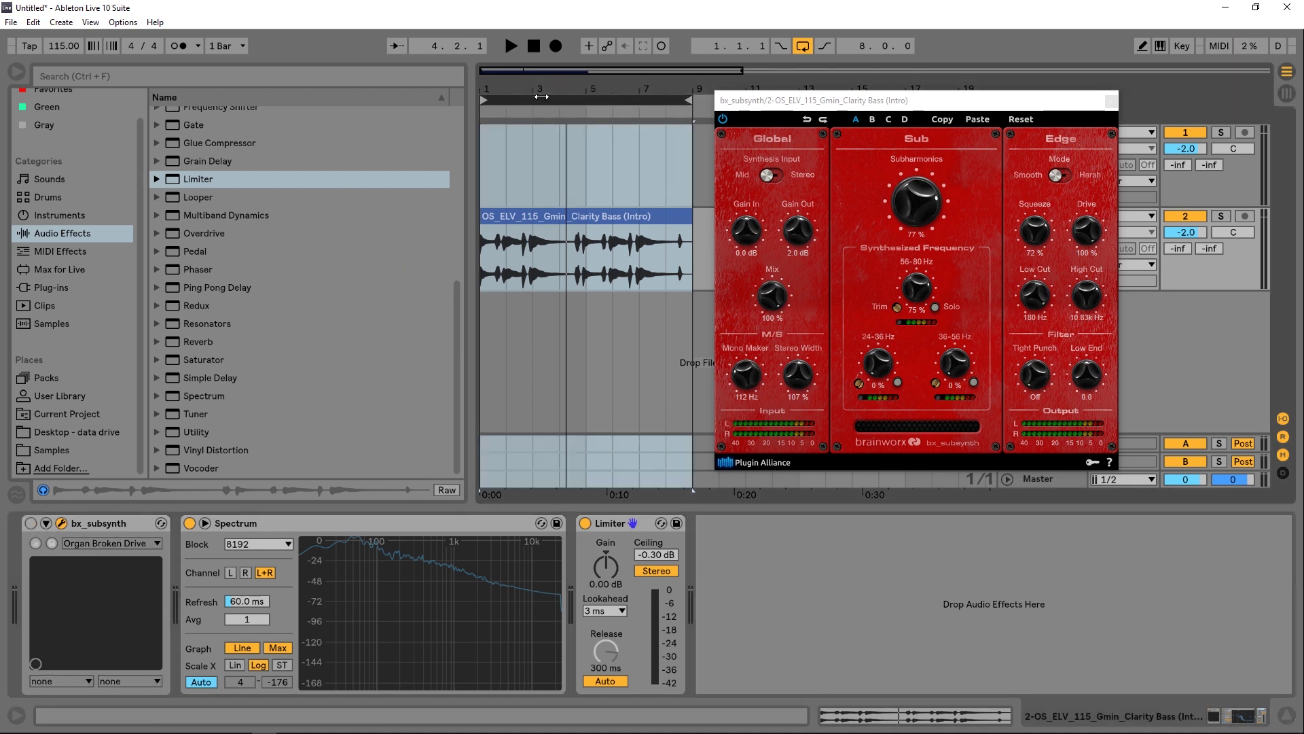
Audition the dry loop, then shorten it to end at bar 4 and zoom in.
key("space")
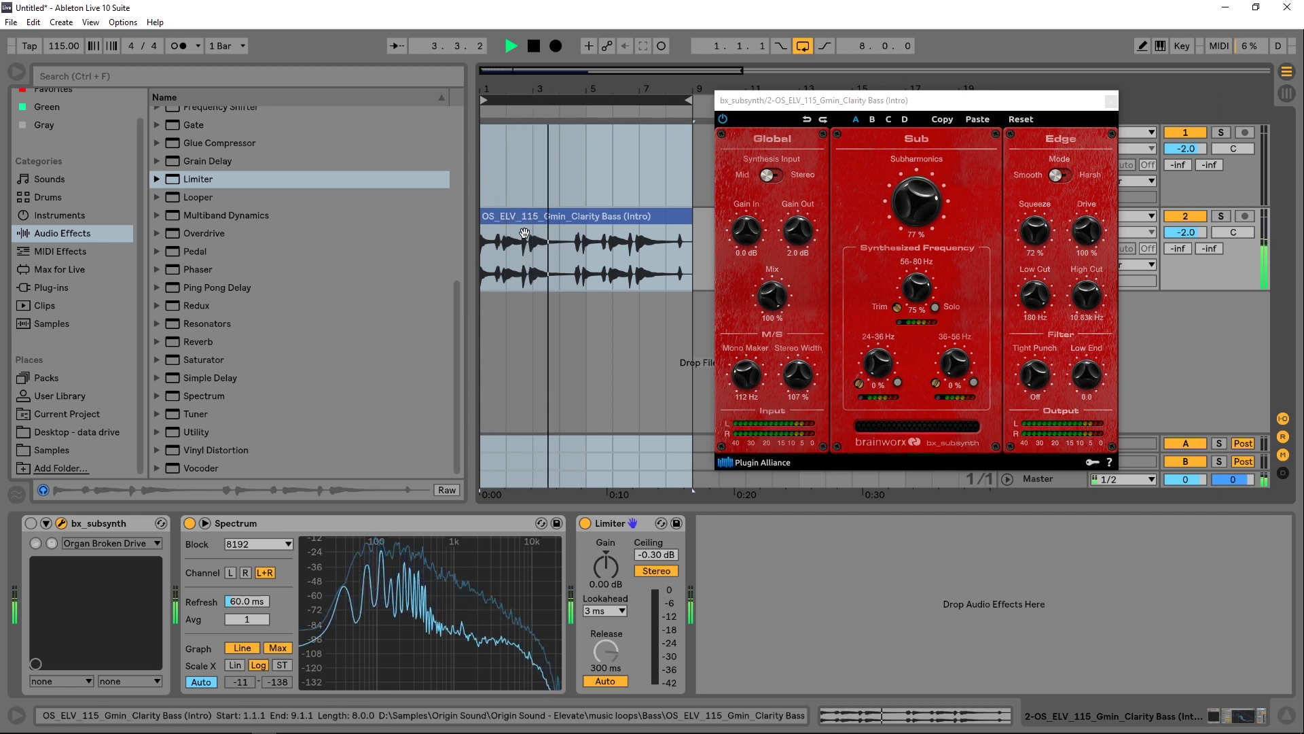
key("space")
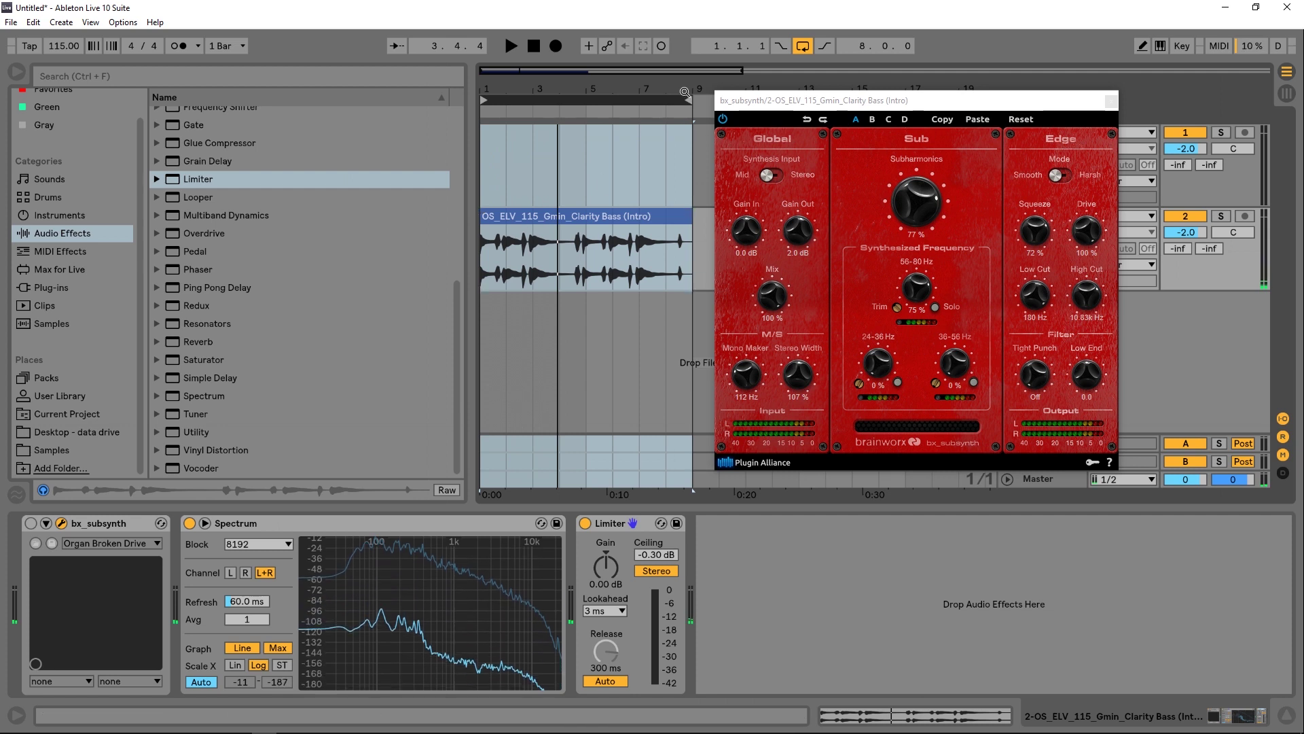
left_click_drag(688, 103, 564, 104)
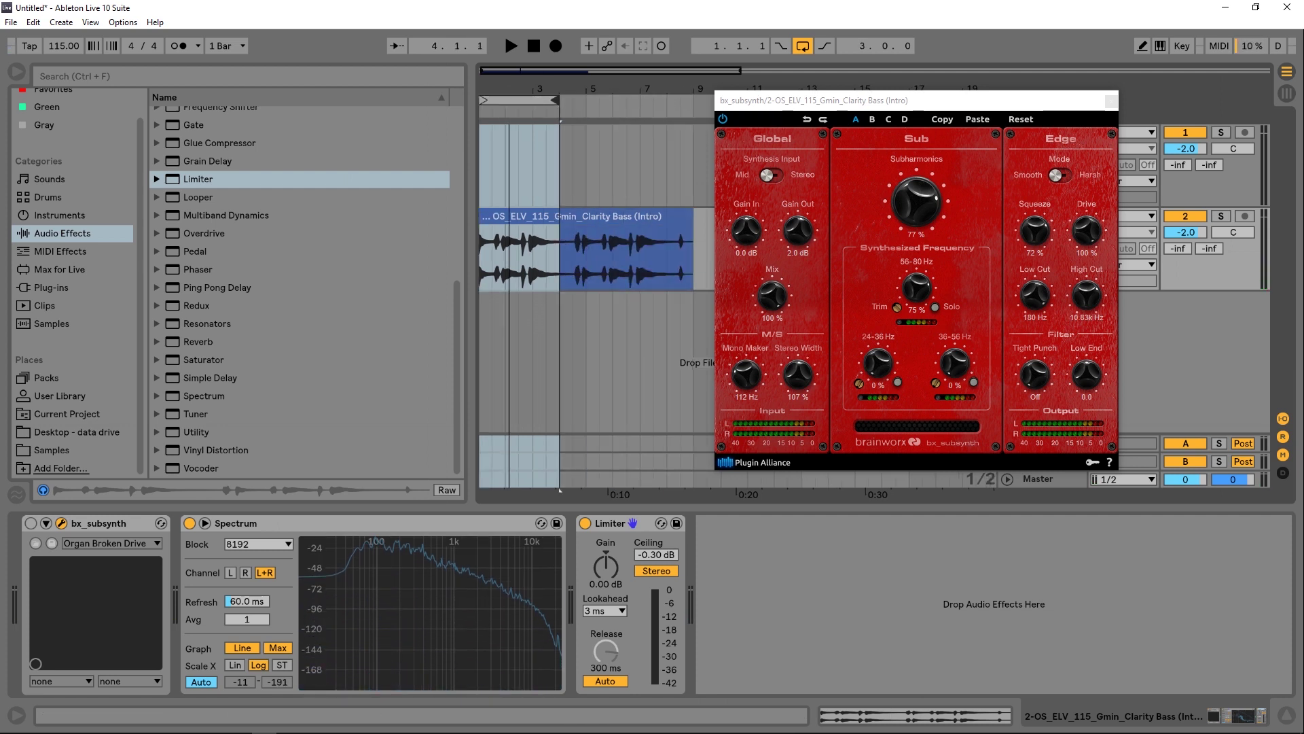
key("plus")
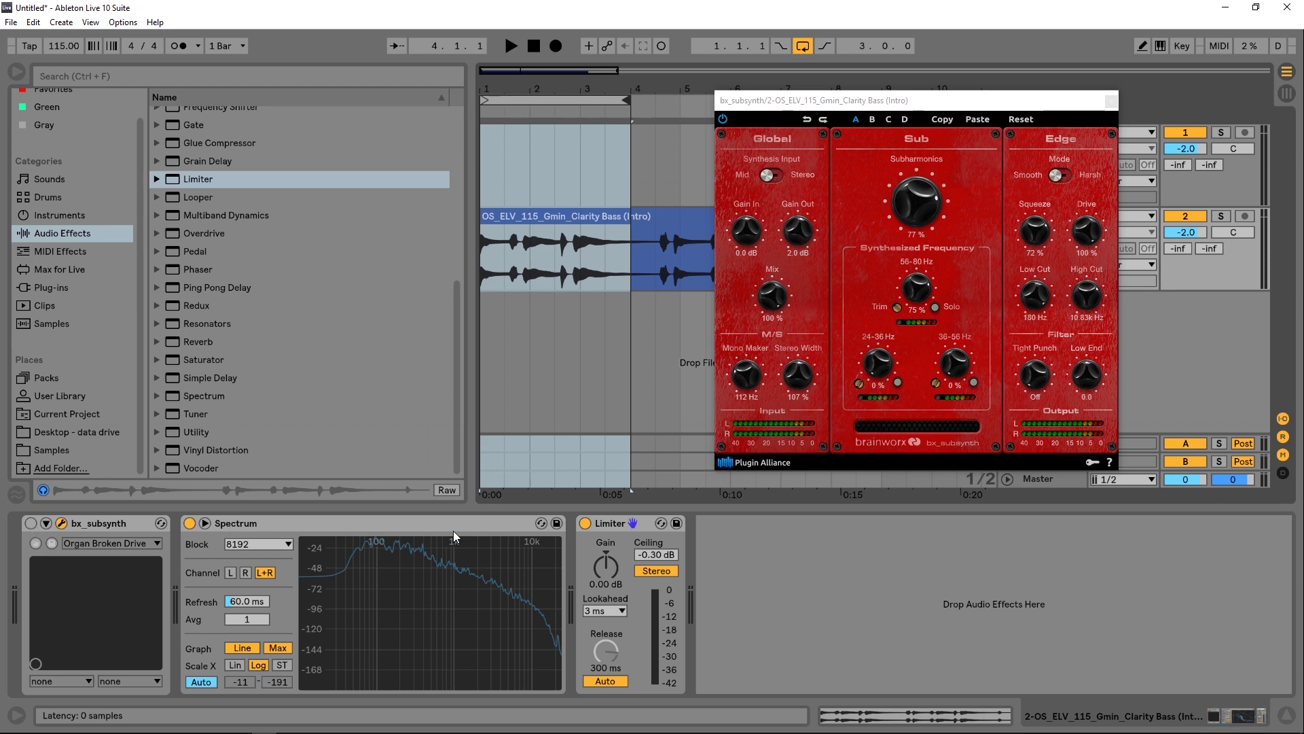
Expand the Spectrum graph into the main view and move the bx_subsynth window left.
left_click(205, 523)
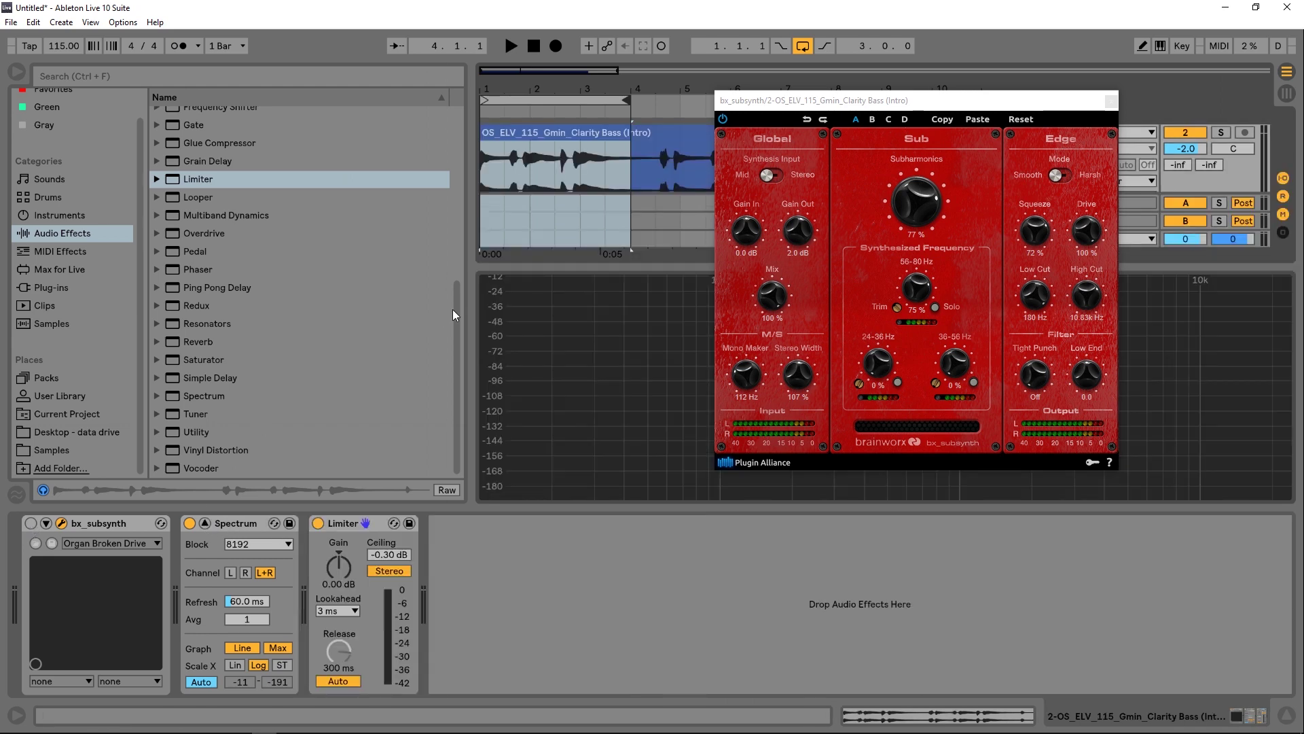
left_click_drag(855, 104, 197, 129)
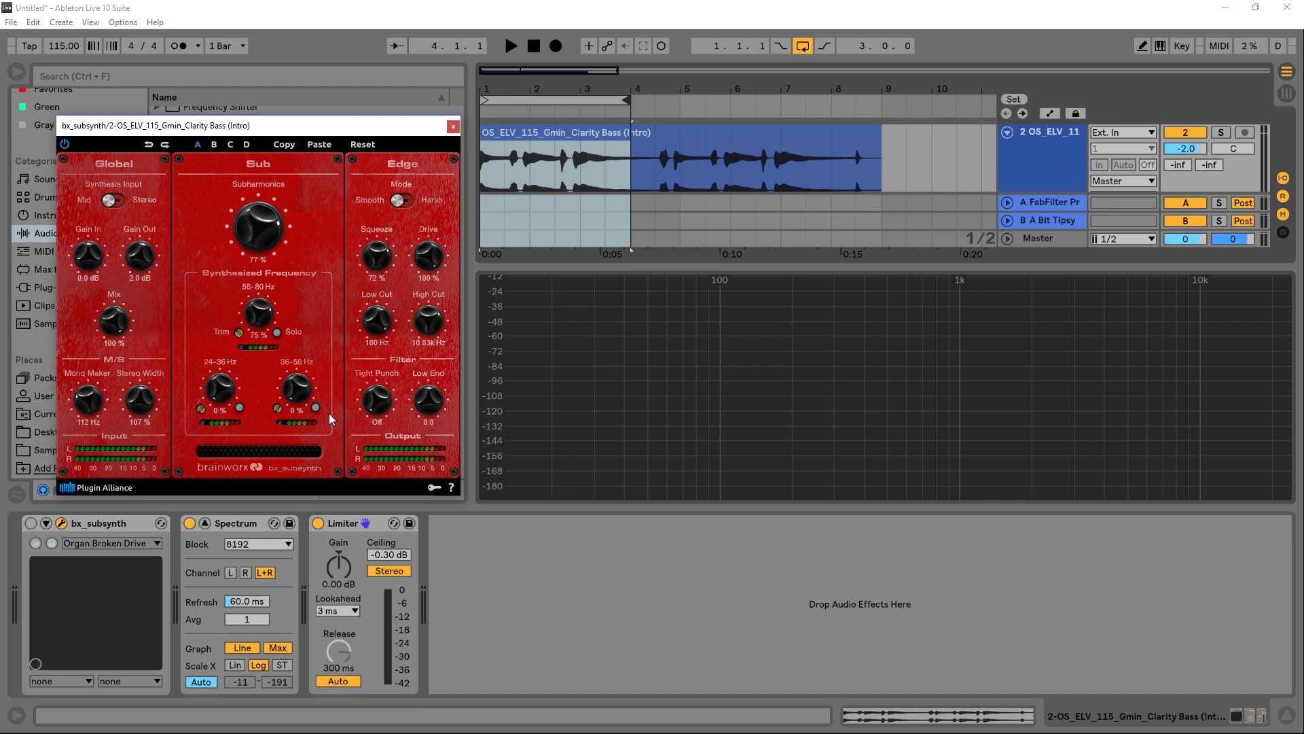
Re-enable bx_subsynth during playback to compare against the dry bass, then stop and focus its window.
key("space")
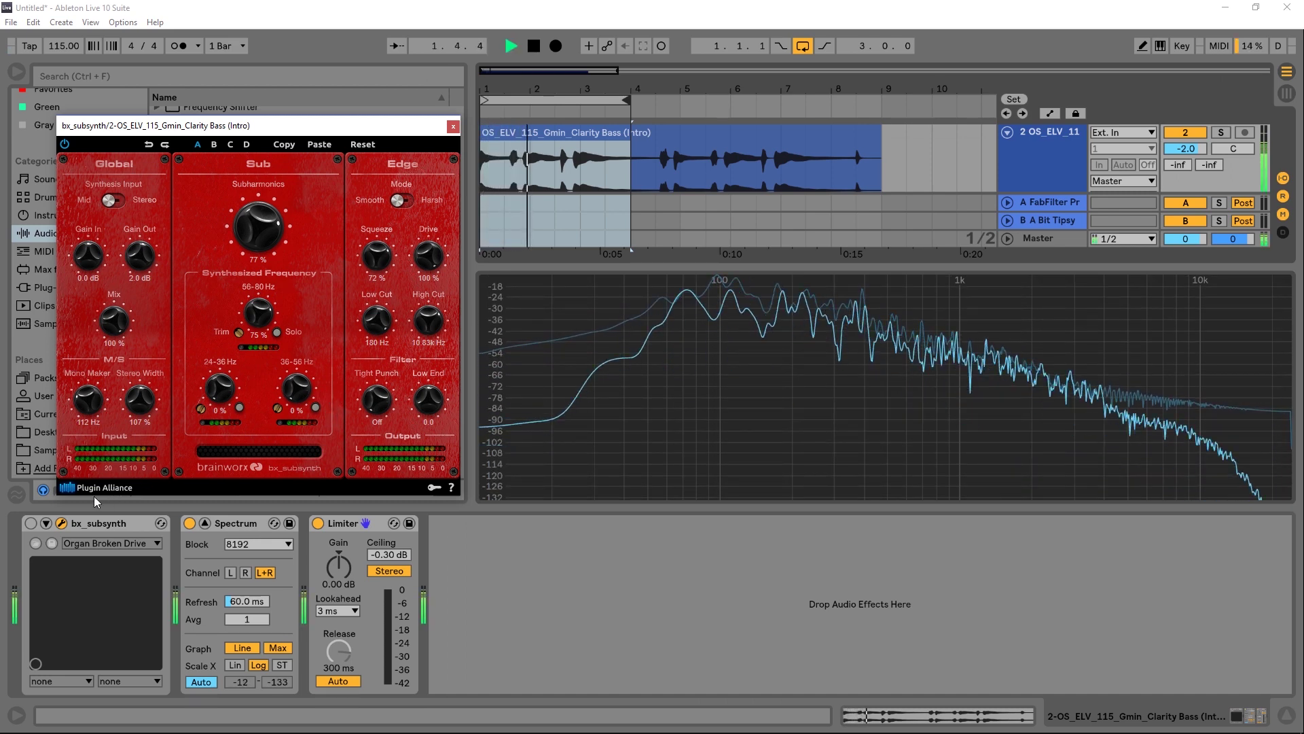
left_click(31, 523)
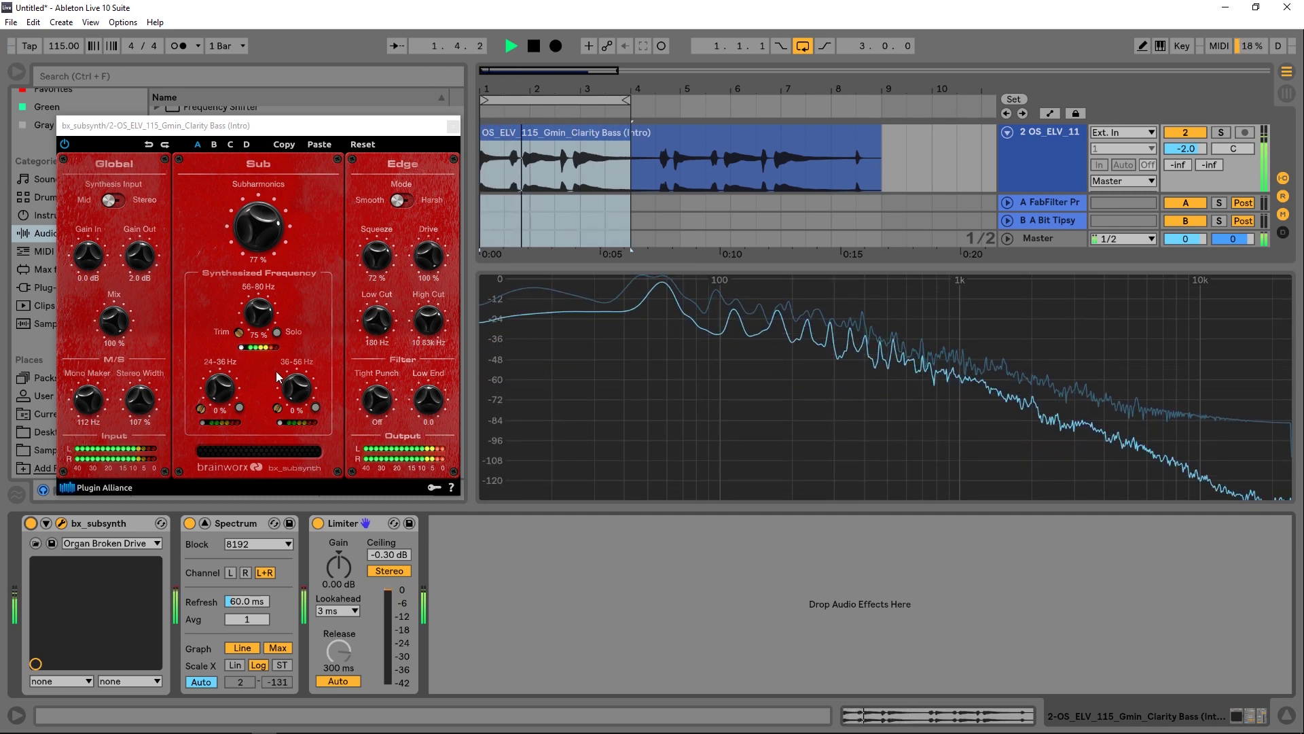
key("space")
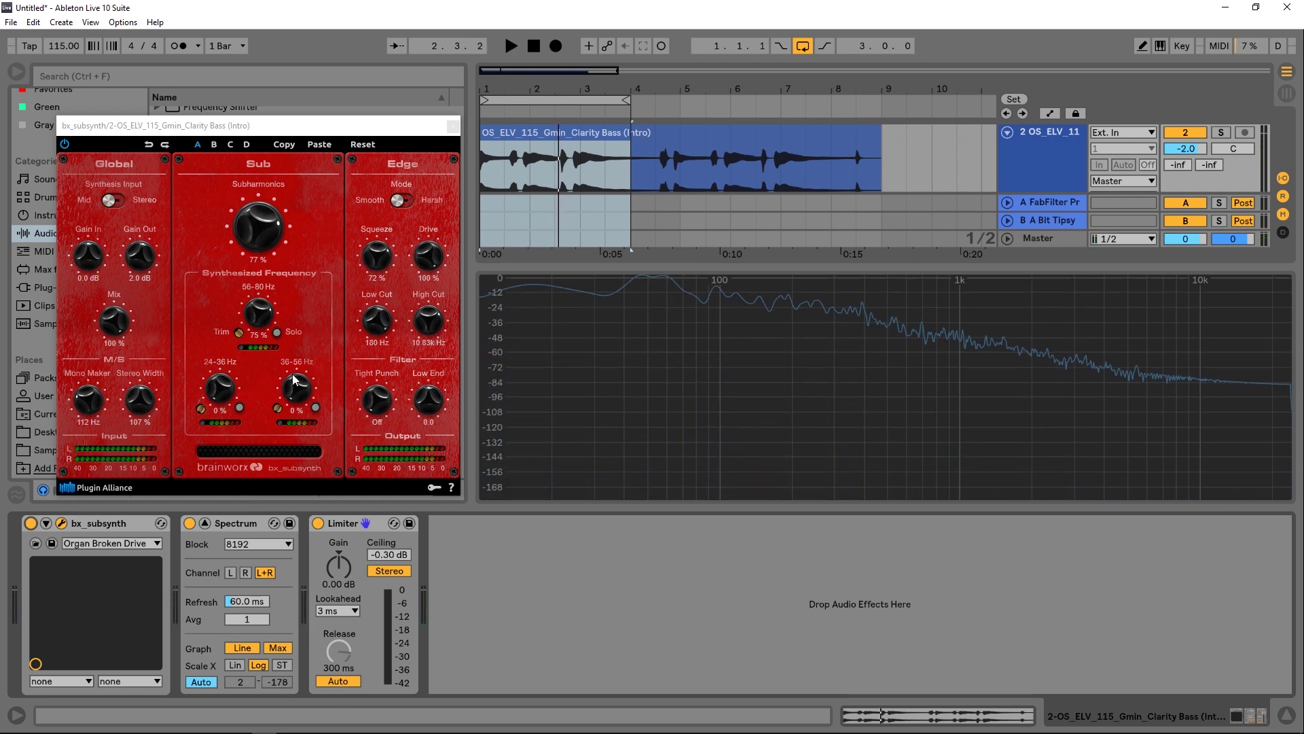
left_click(226, 449)
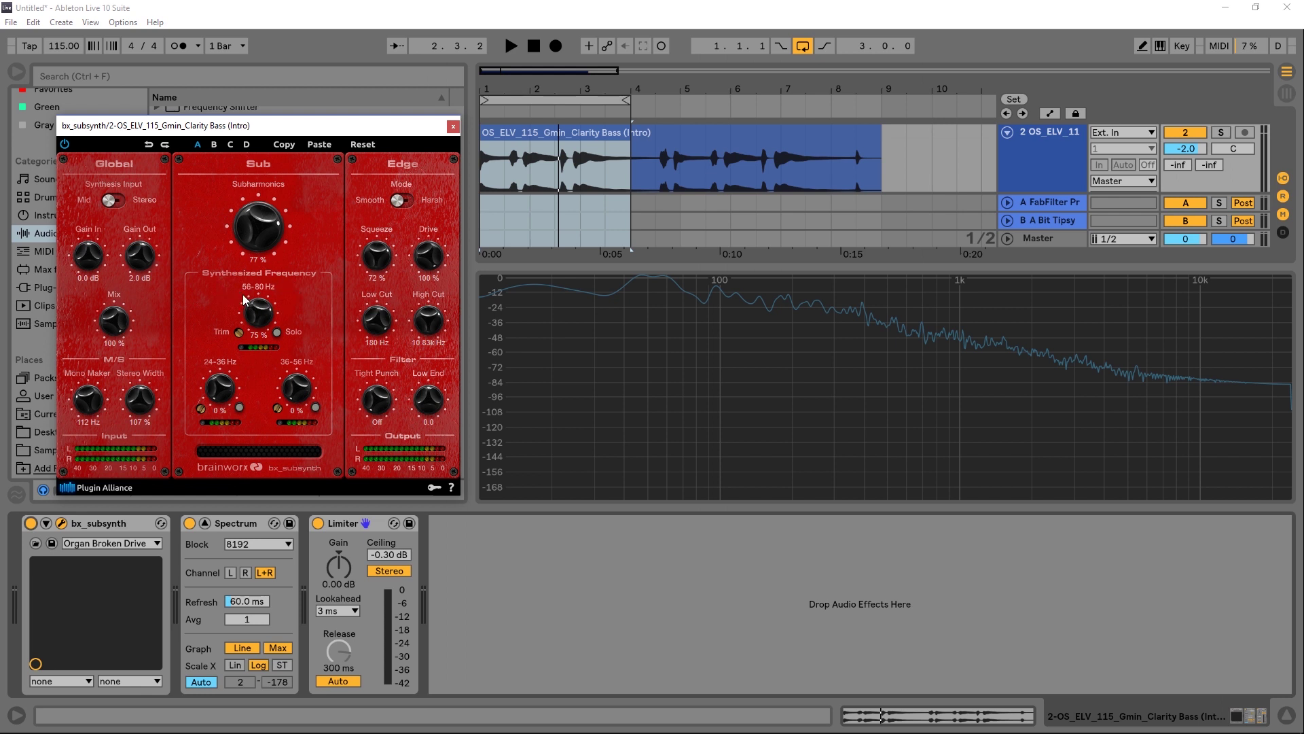
Sweep the 56-80 Hz band down, up and down again while playing, leaving it at 1%.
left_click_drag(267, 320, 255, 386)
left_click_drag(259, 305, 266, 267)
left_click_drag(265, 337, 585, 332)
key("space")
left_click_drag(262, 325, 267, 228)
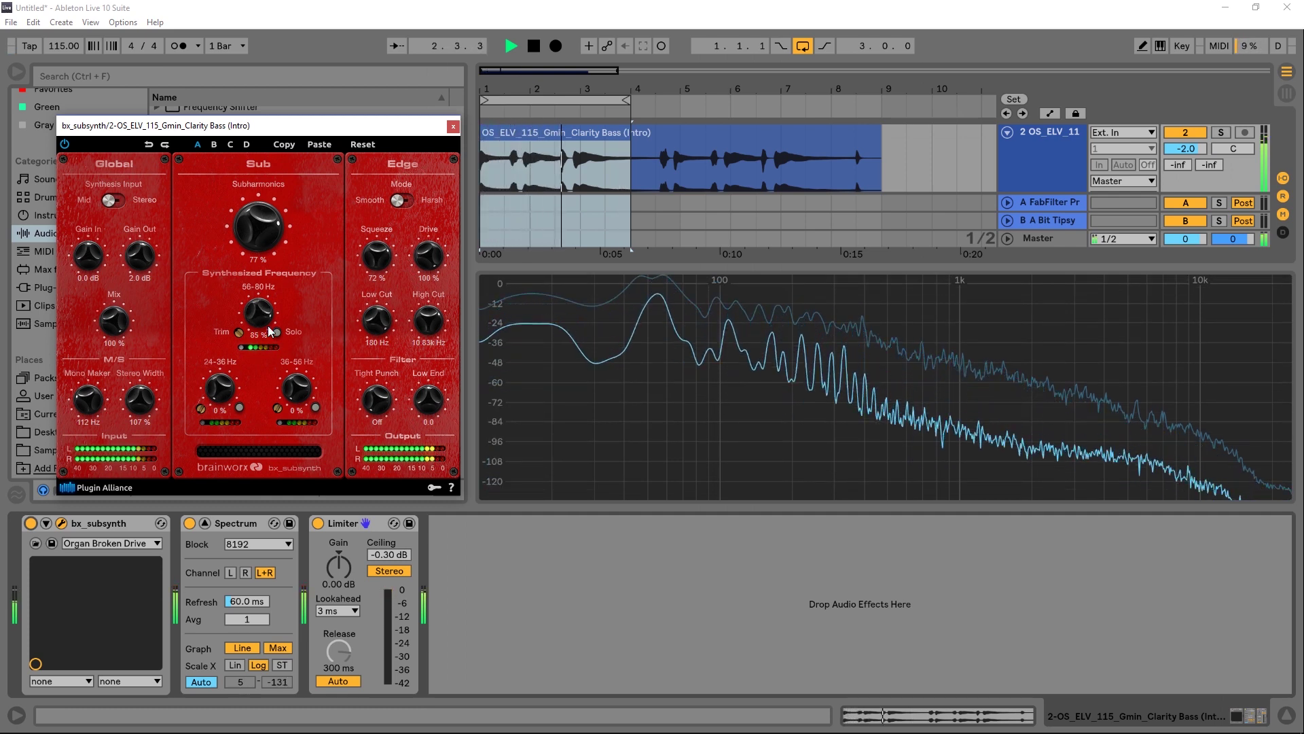
left_click_drag(271, 331, 261, 399)
Sweep the 24-36 Hz band during playback, then settle it at about 16%.
key("space")
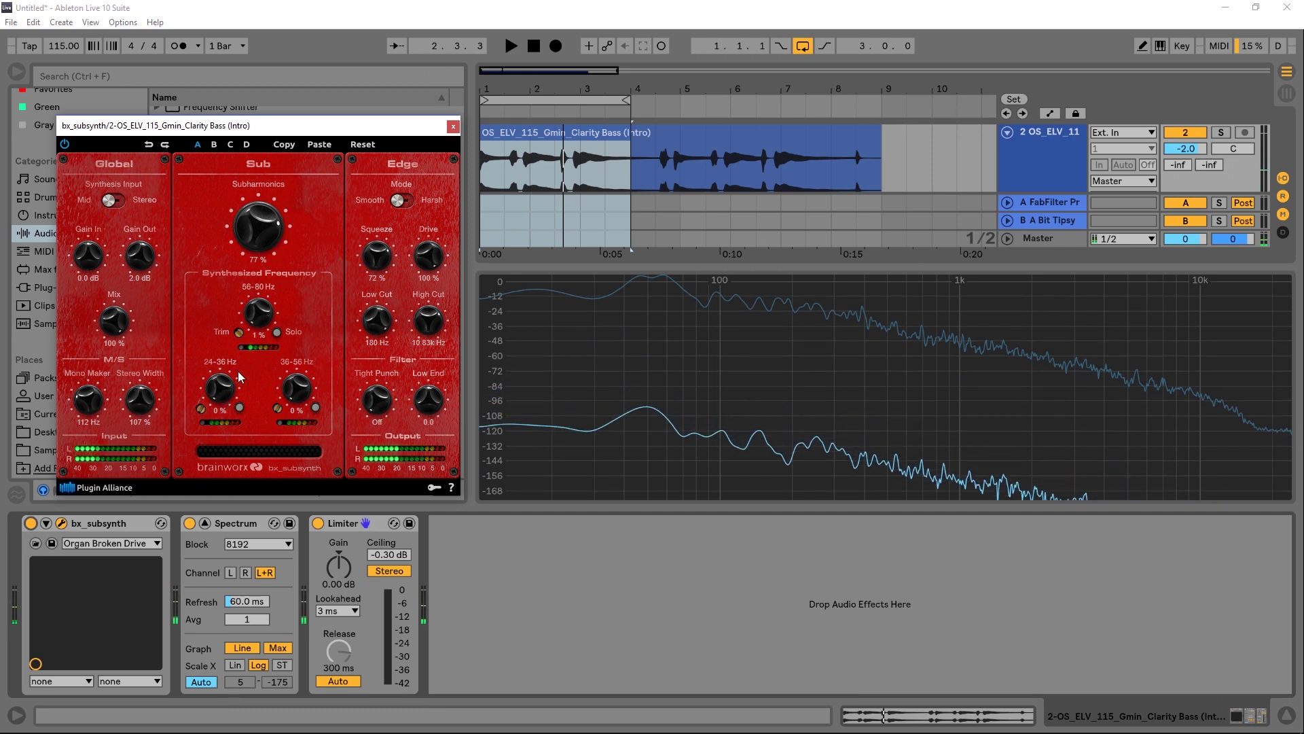
key("space")
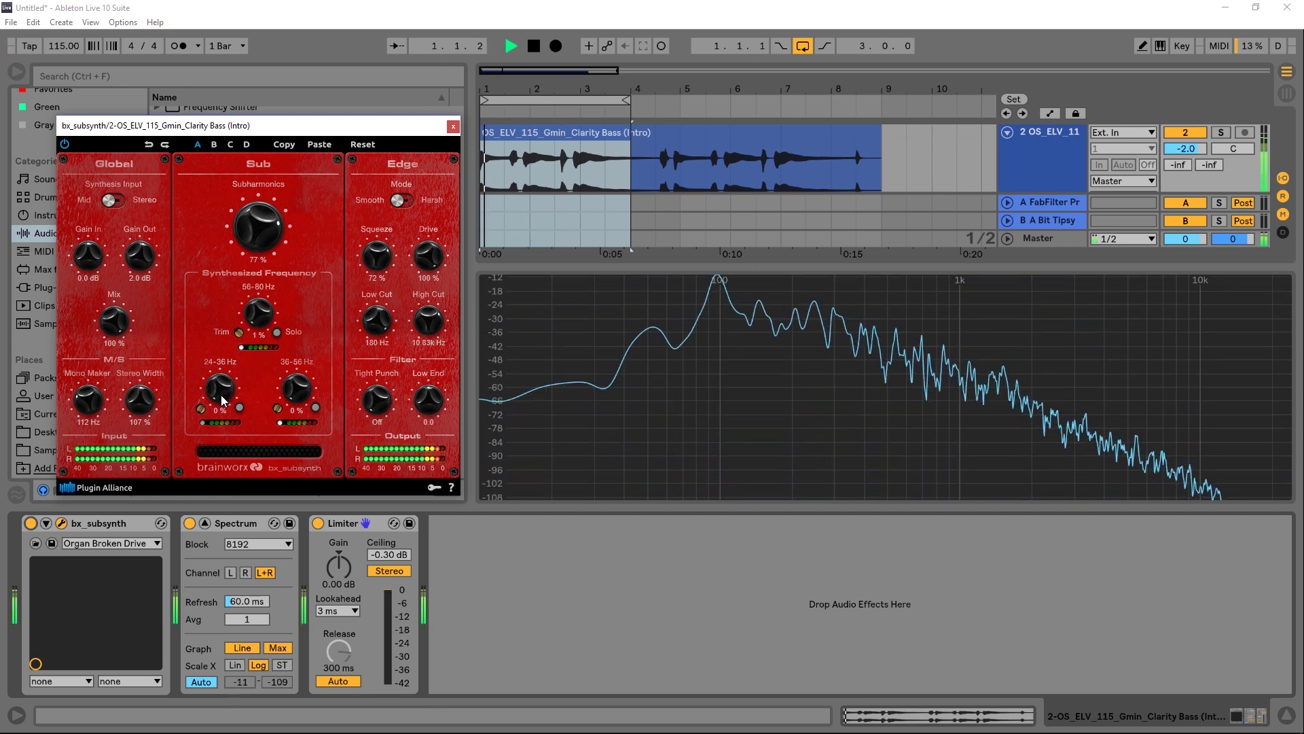
left_click_drag(223, 400, 235, 309)
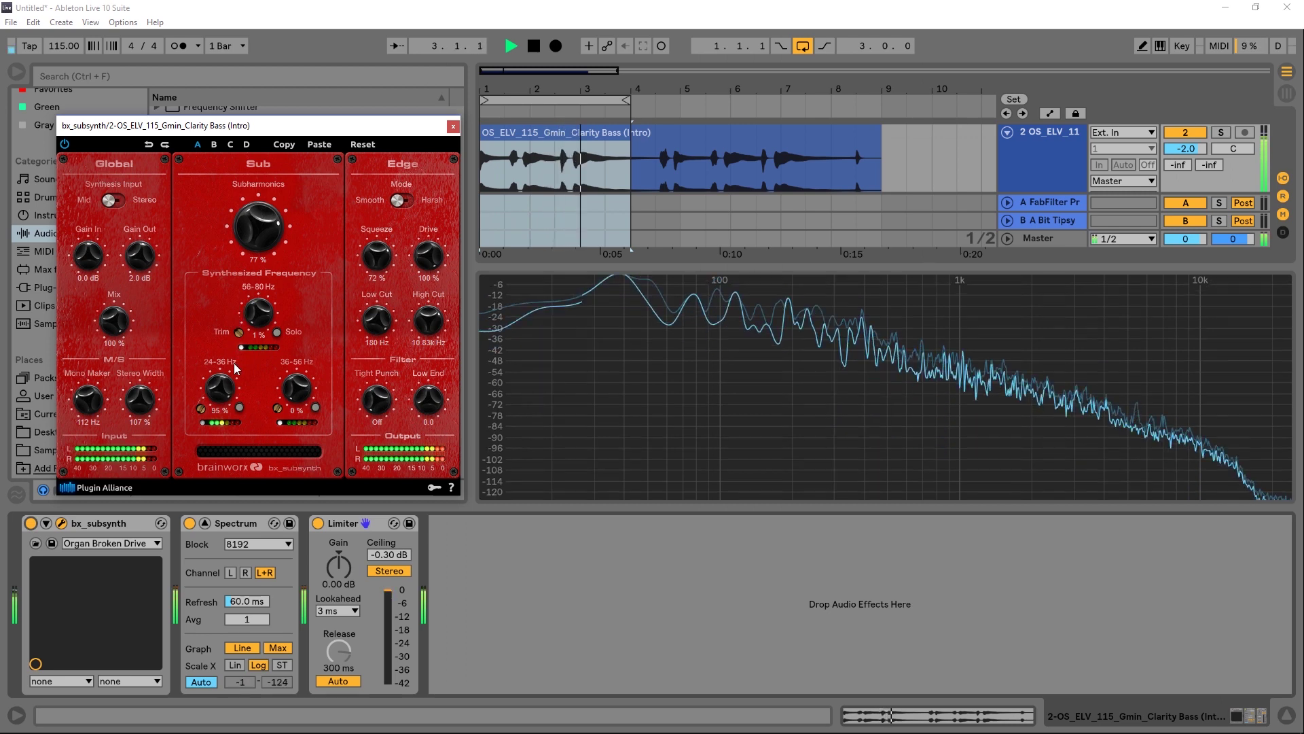
left_click_drag(236, 369, 234, 298)
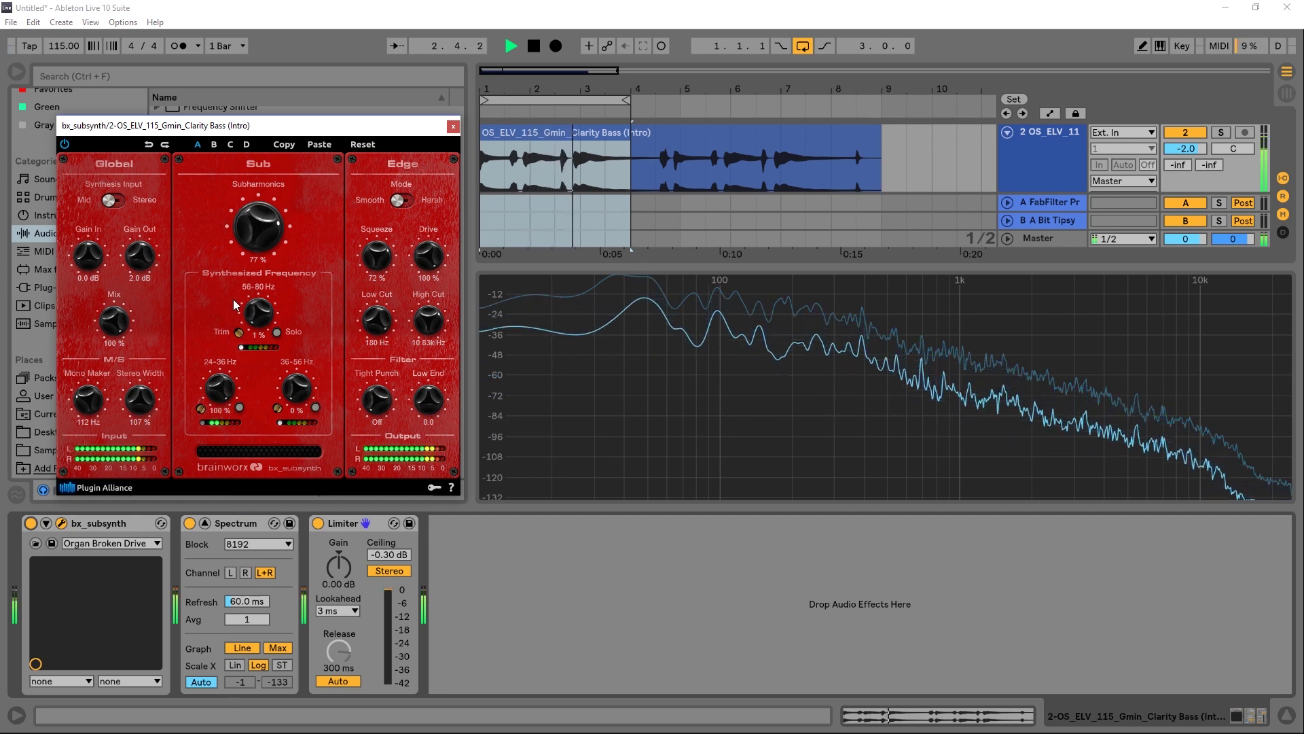
key("space")
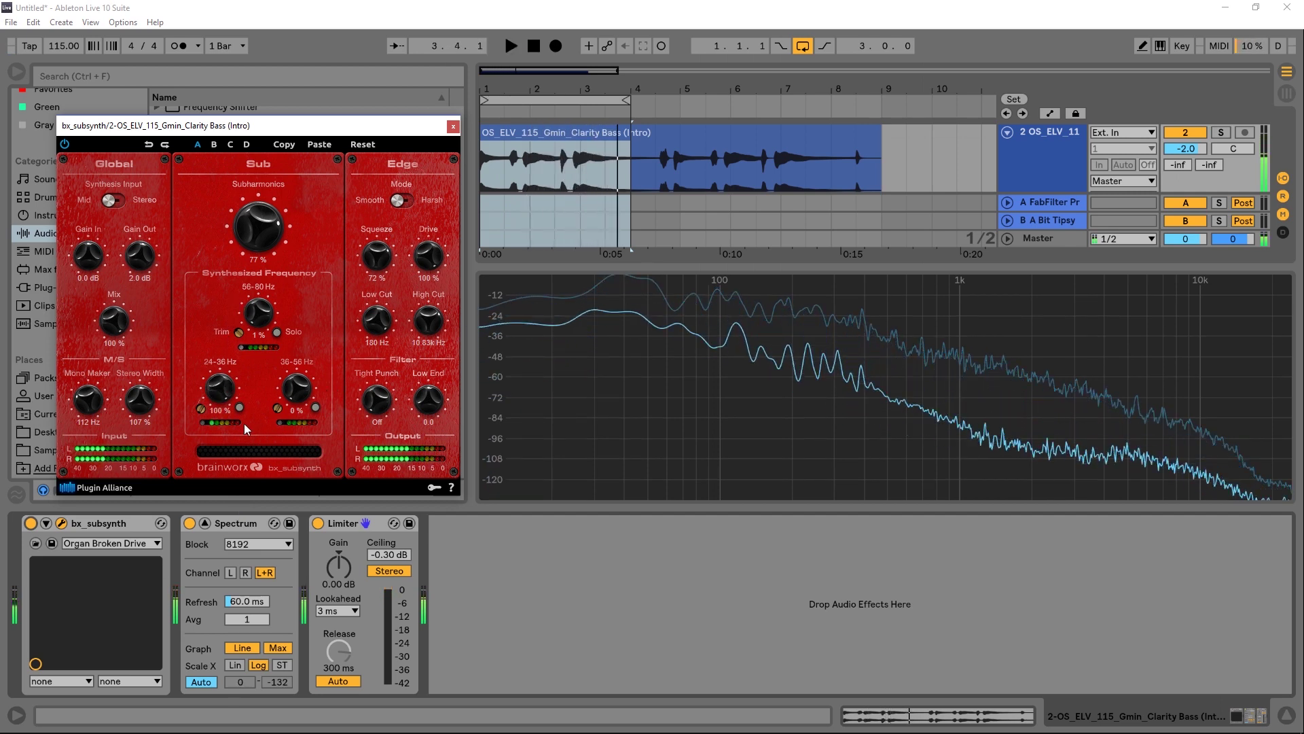
left_click_drag(219, 388, 235, 446)
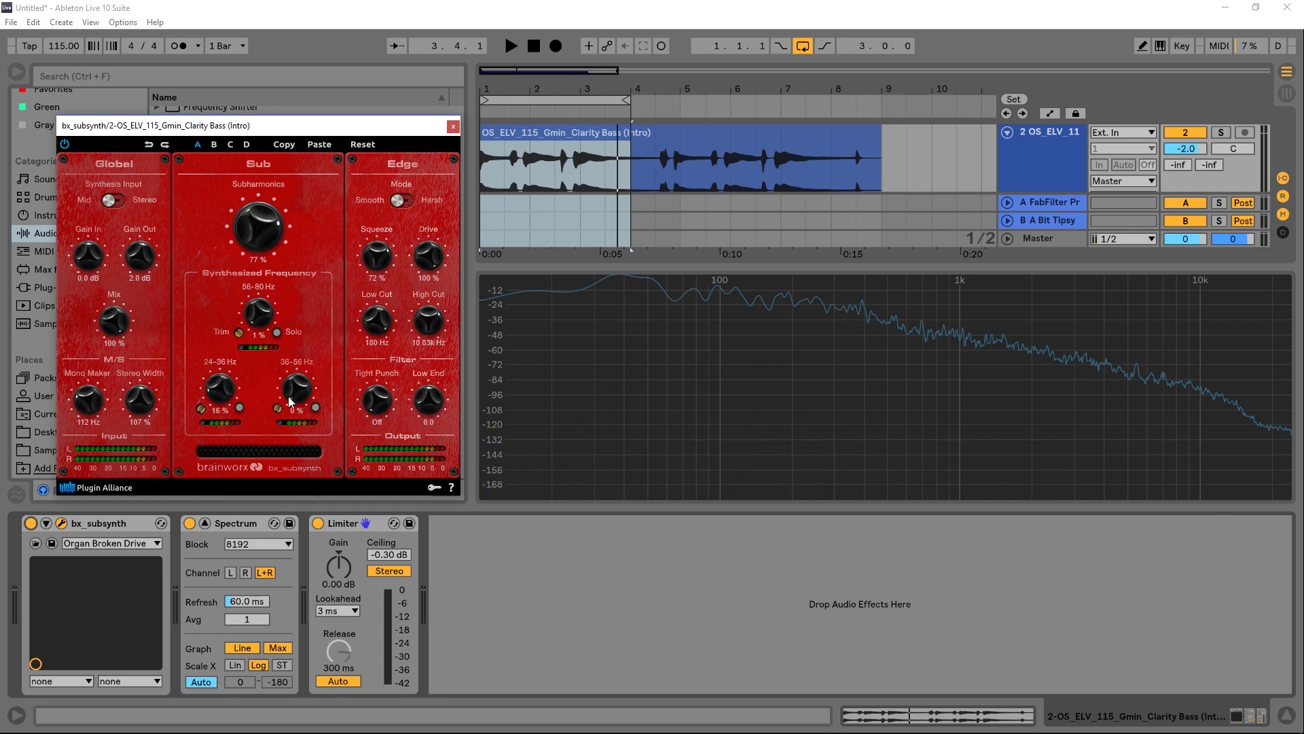
Raise the 36-56 Hz band to 100% while listening.
key("space")
left_click_drag(297, 401, 304, 304)
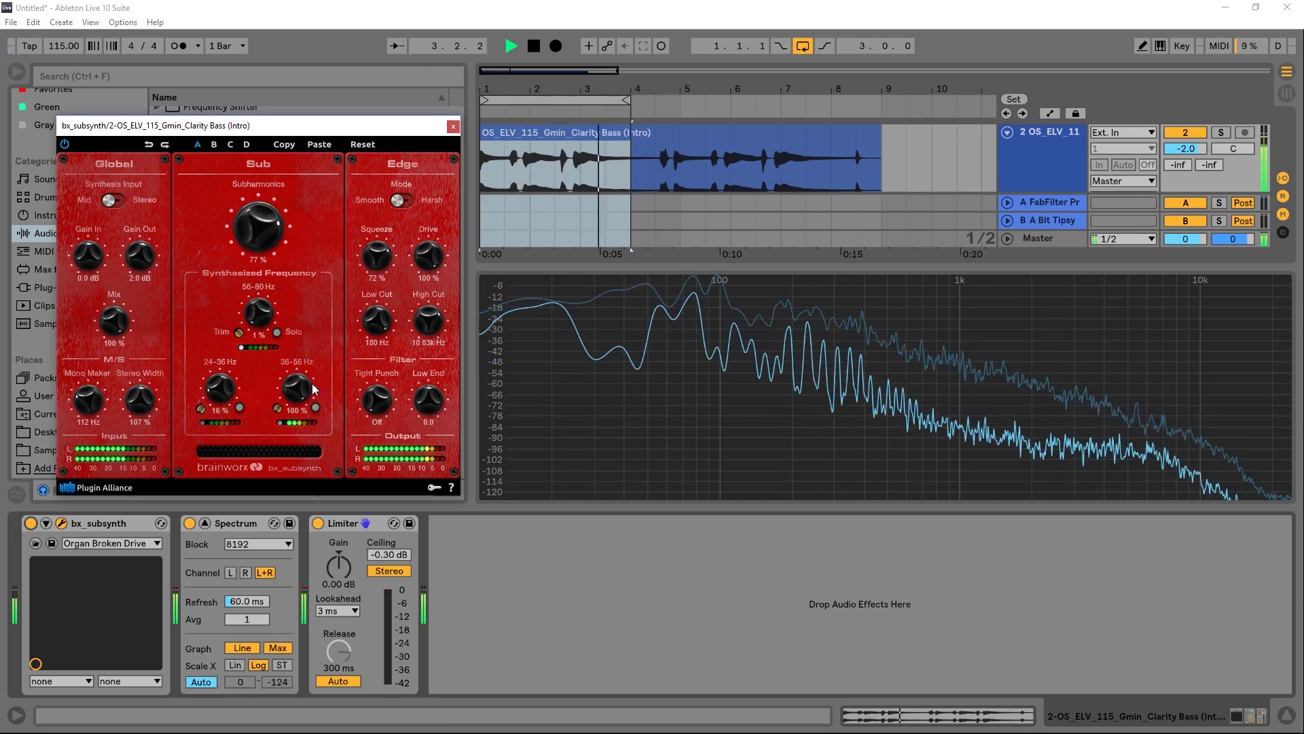
key("space")
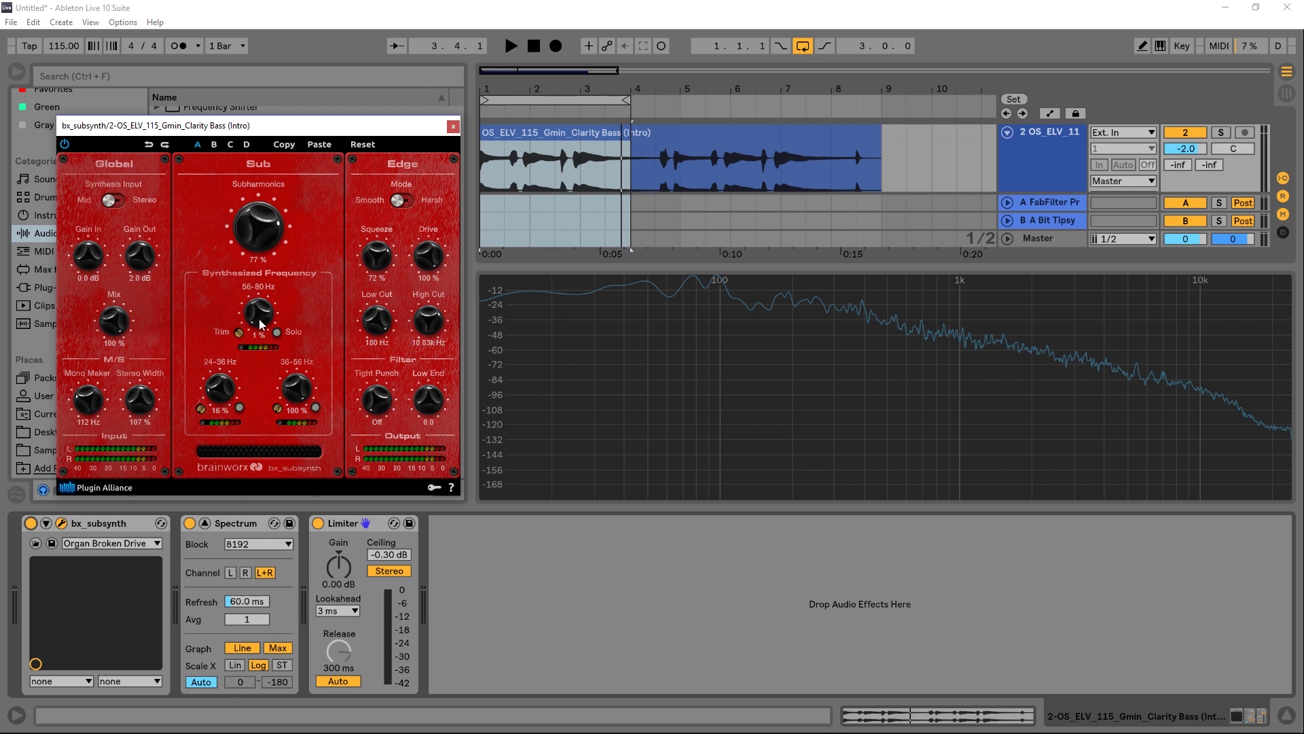
Set the bands to 46% at 56-80 Hz, 27% at 36-56 Hz, 29% at 24-36 Hz, then play.
left_click_drag(261, 326, 260, 273)
left_click_drag(288, 394, 288, 421)
left_click_drag(216, 393, 213, 376)
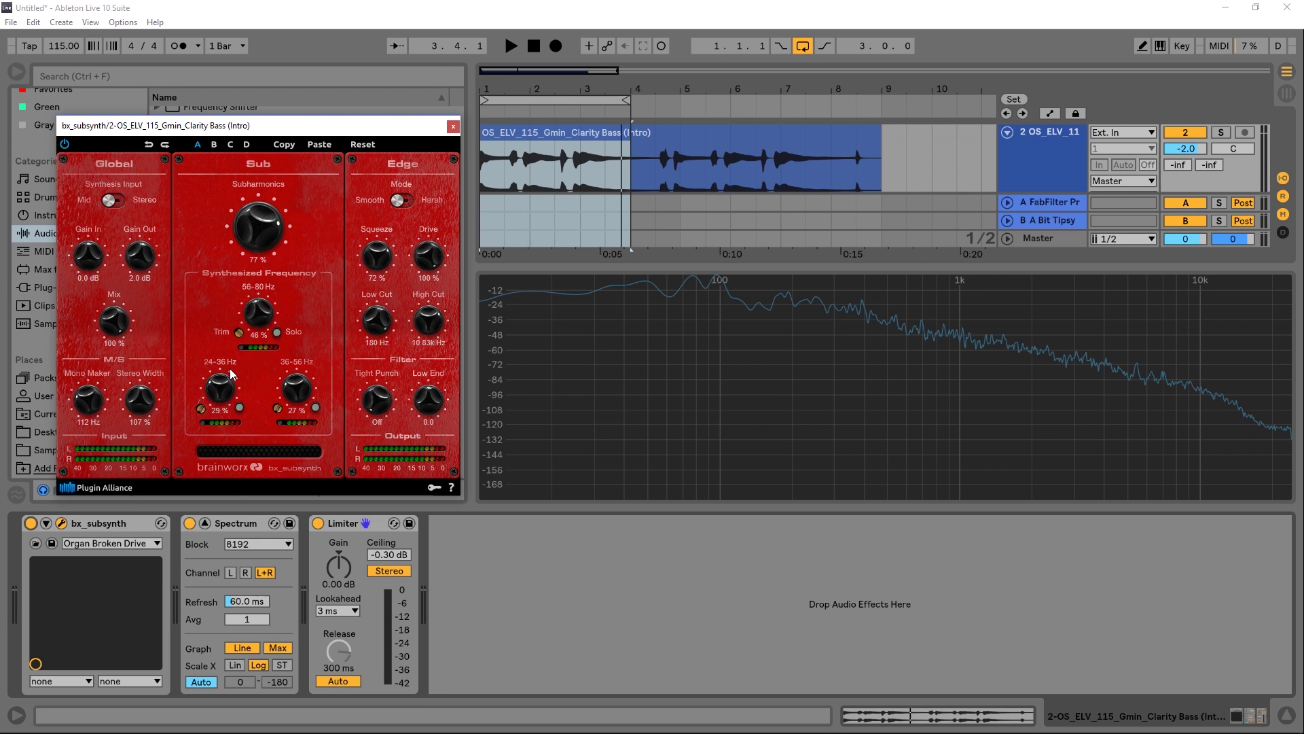
key("space")
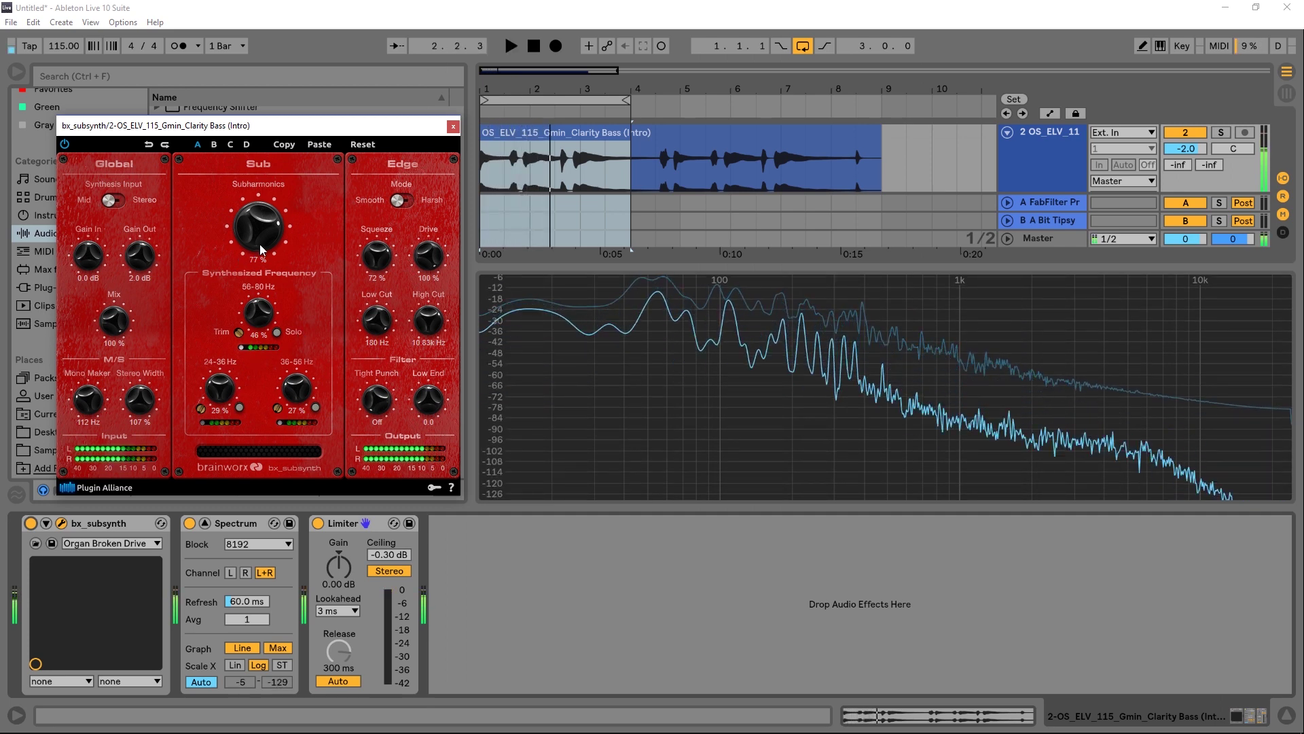
Sweep the Subharmonics knob up and down around playback, settling it at 81%.
key("space")
left_click_drag(229, 227, 250, 224)
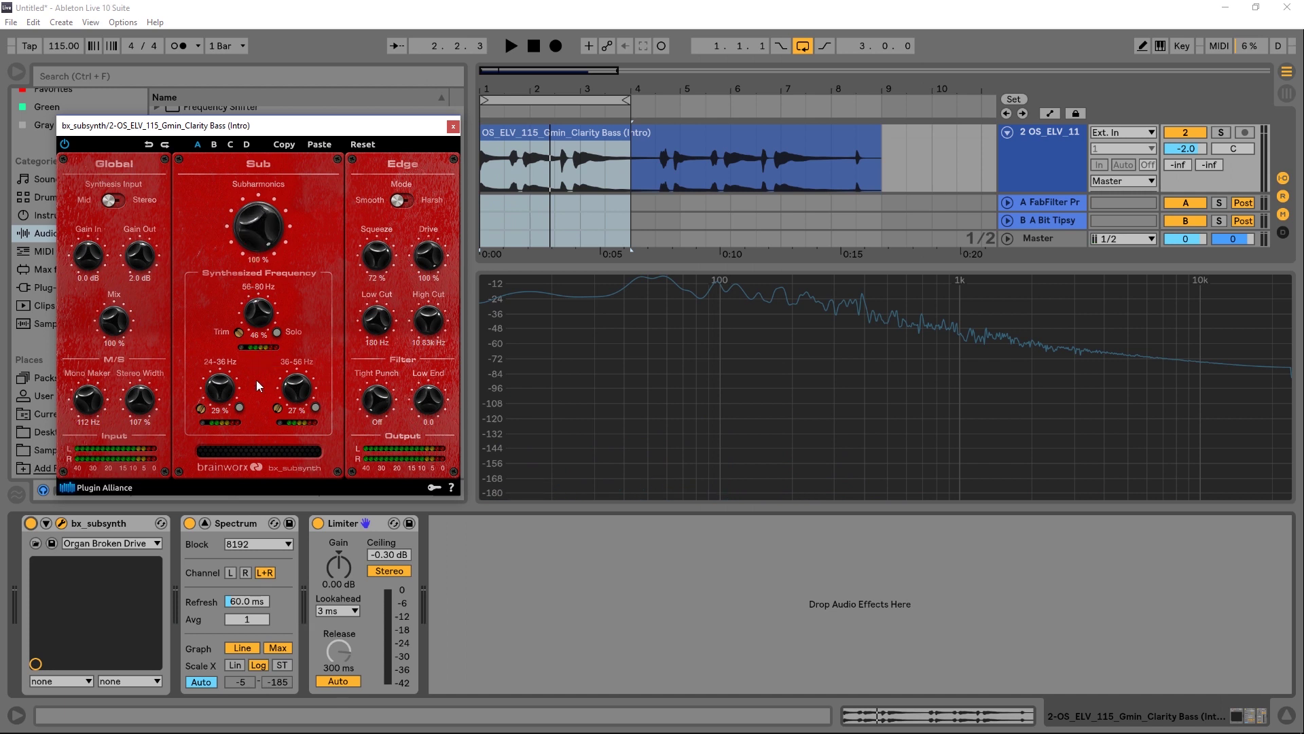
left_click_drag(256, 234, 243, 299)
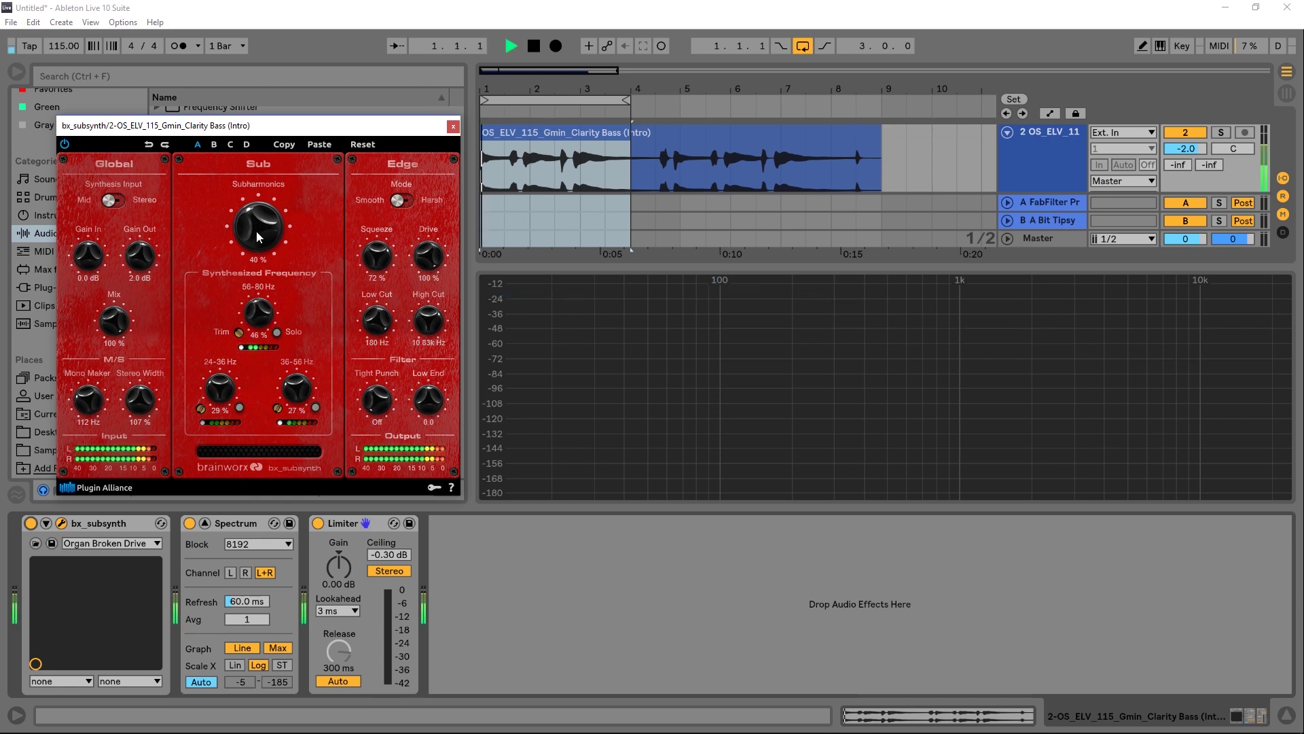
key("space")
mouse_move(259, 237)
left_mouse_down()
mouse_move(258, 291)
mouse_move(259, 207)
mouse_move(278, 233)
left_mouse_up()
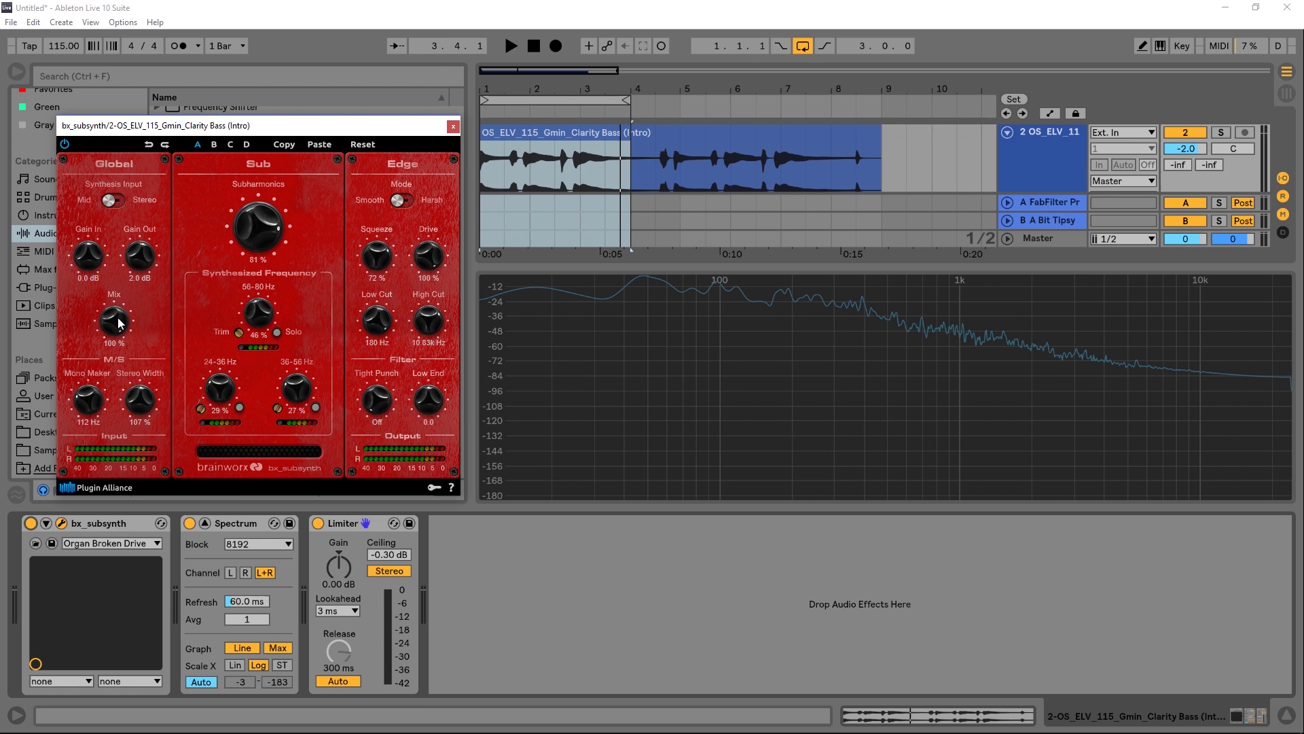
Raise the Mix amount and tune Mono Maker from 77 Hz to 91 Hz, auditioning briefly.
left_click_drag(116, 366, 128, 311)
left_click_drag(82, 384, 87, 425)
left_click_drag(89, 407, 86, 405)
key("space")
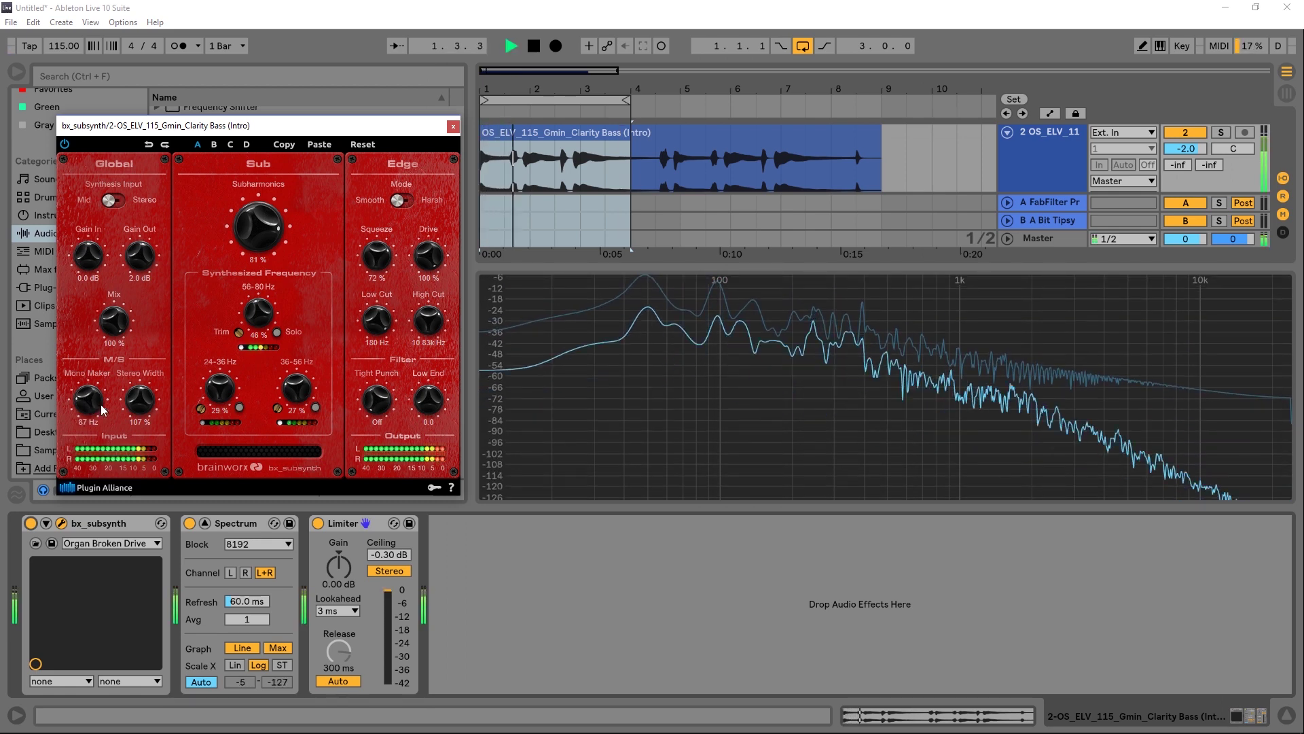
key("space")
Narrow Stereo Width to 151% and set Mono Maker to about 99 Hz while auditioning.
mouse_move(140, 403)
left_mouse_down()
mouse_move(128, 419)
mouse_move(136, 366)
mouse_move(150, 411)
left_mouse_up()
key("space")
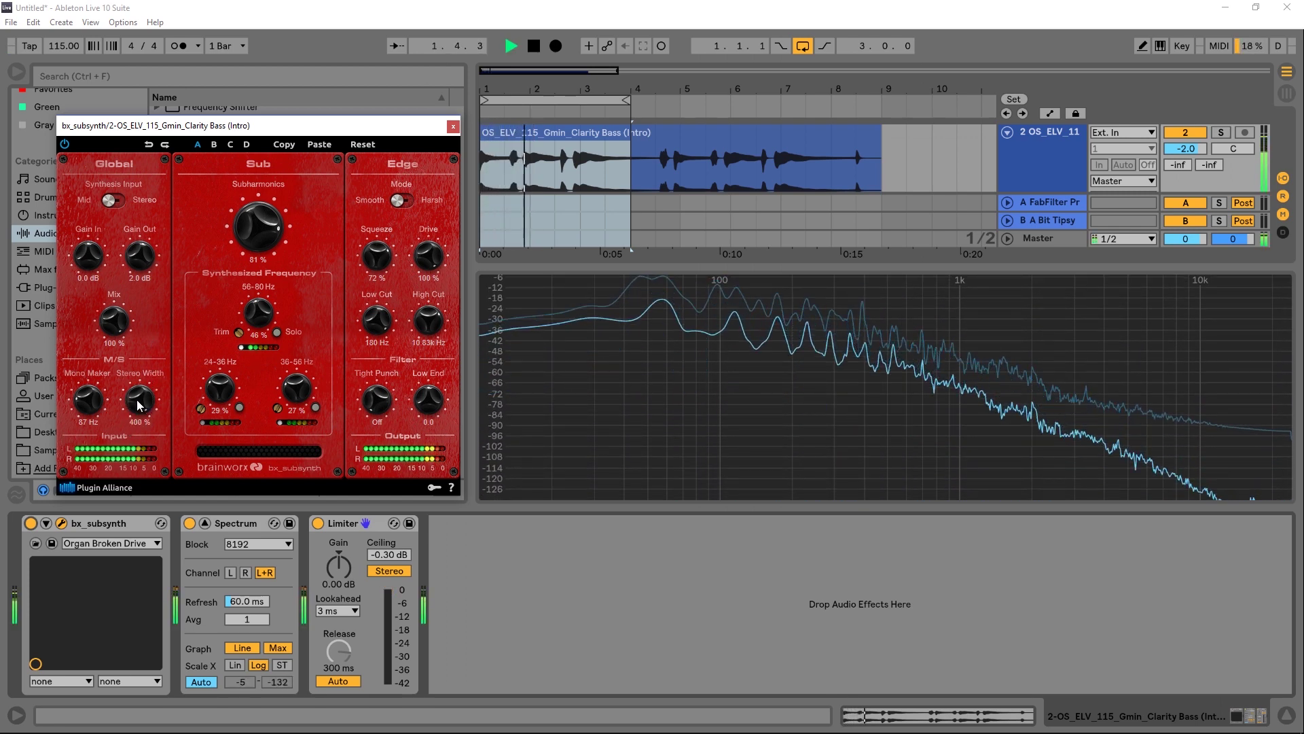
mouse_move(88, 400)
left_mouse_down()
mouse_move(102, 337)
mouse_move(110, 408)
left_mouse_up()
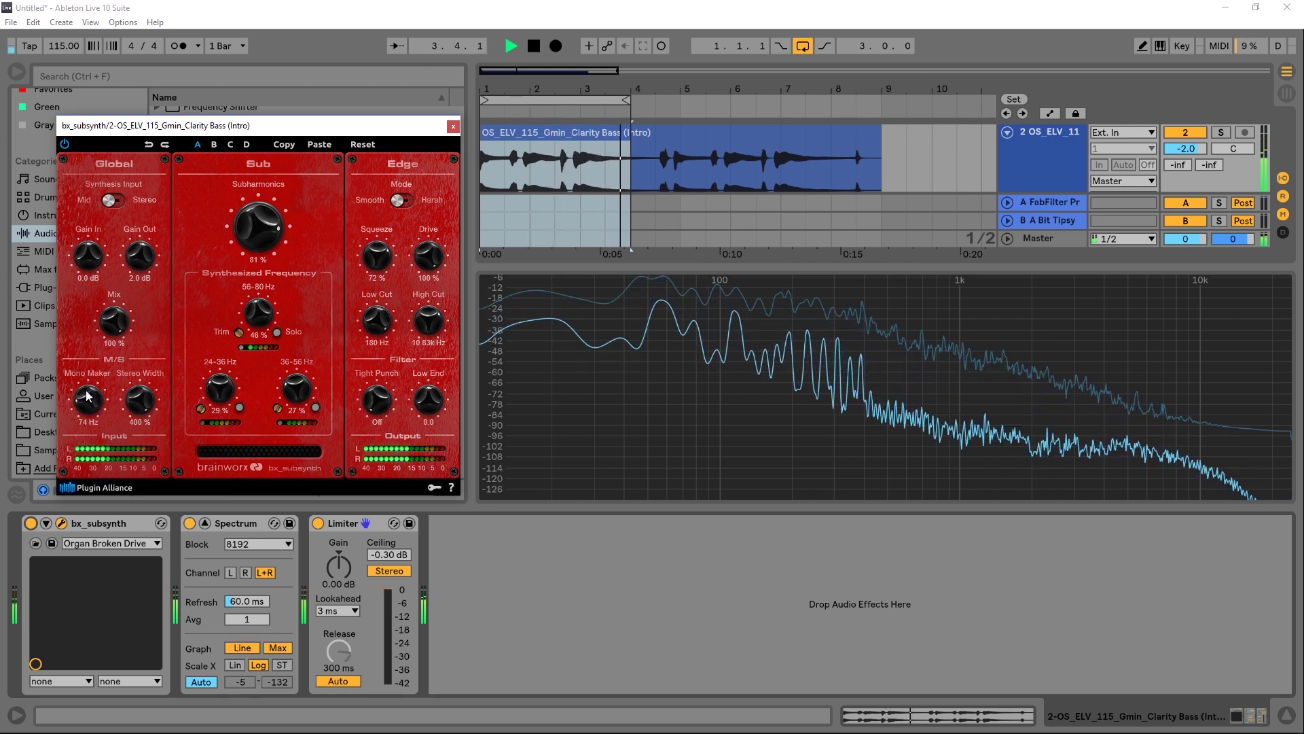
key("space")
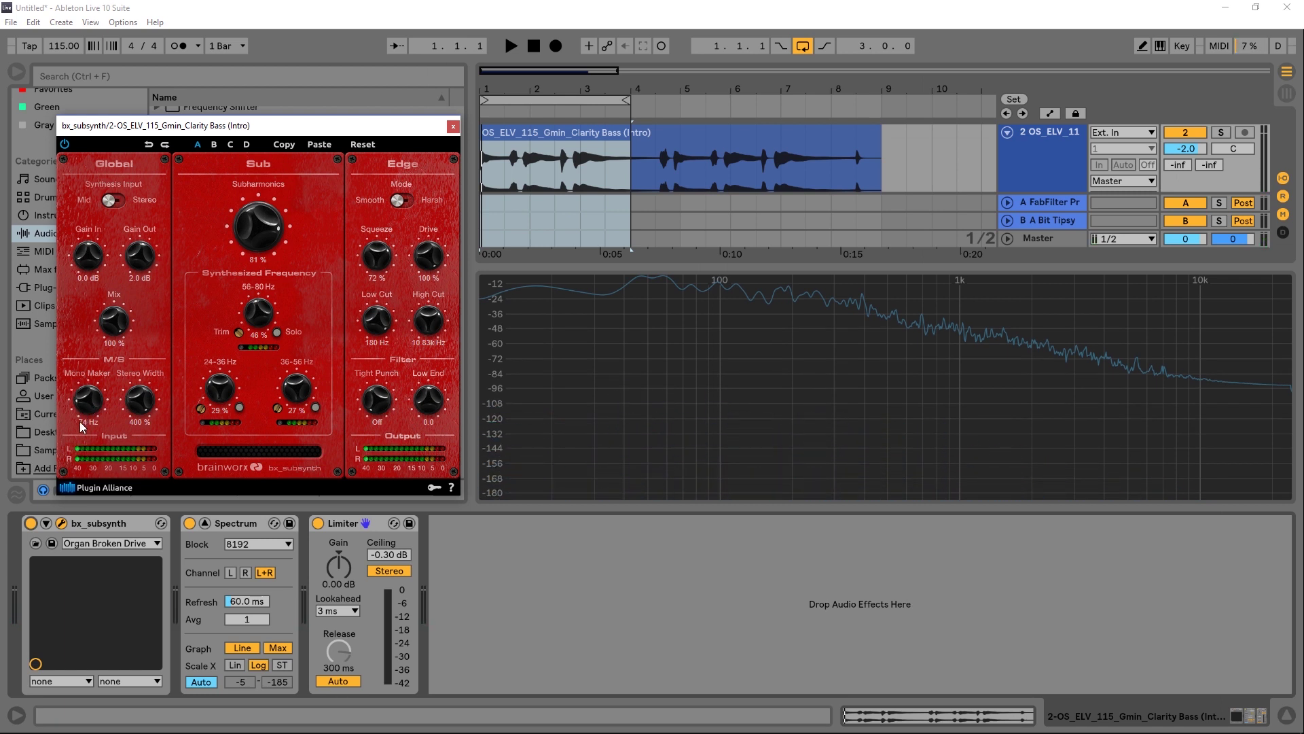
left_click_drag(86, 403, 129, 437)
key("space")
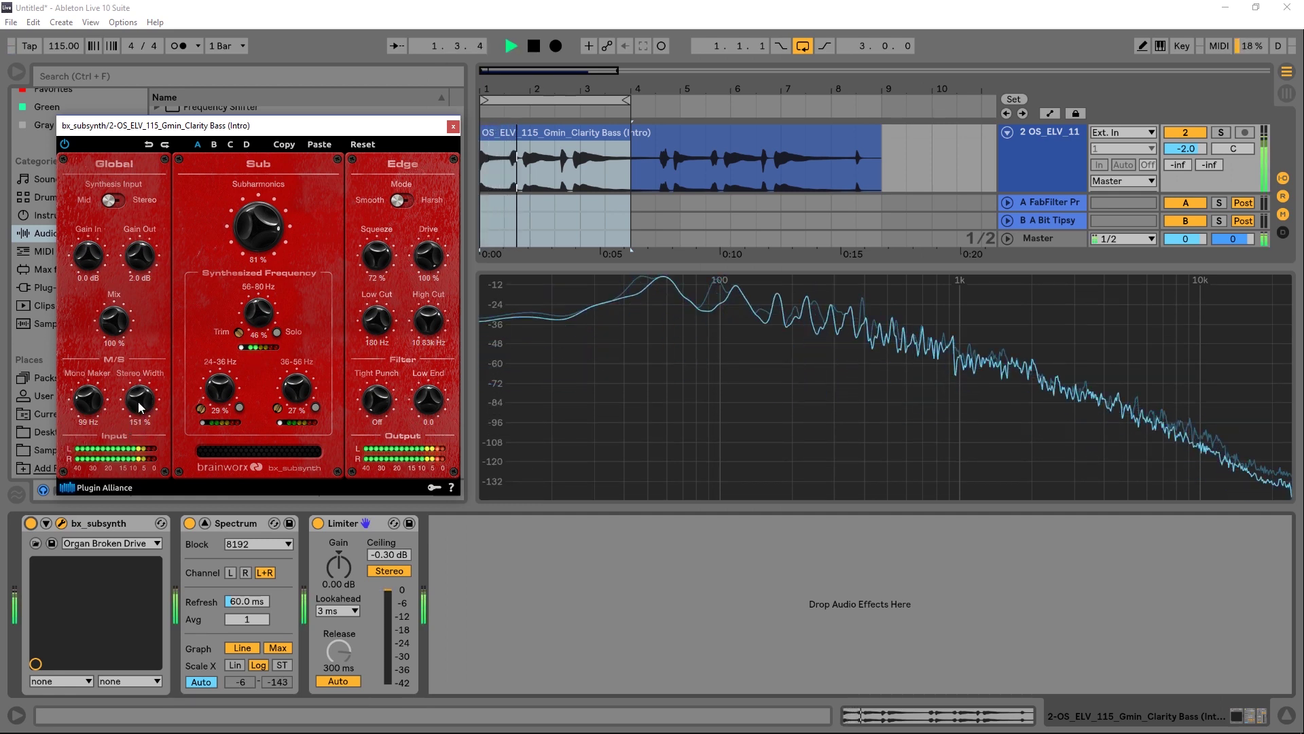
Raise the 24-36 Hz band to 38%, unsolo it, and audition the full sub.
left_click_drag(221, 390, 225, 382)
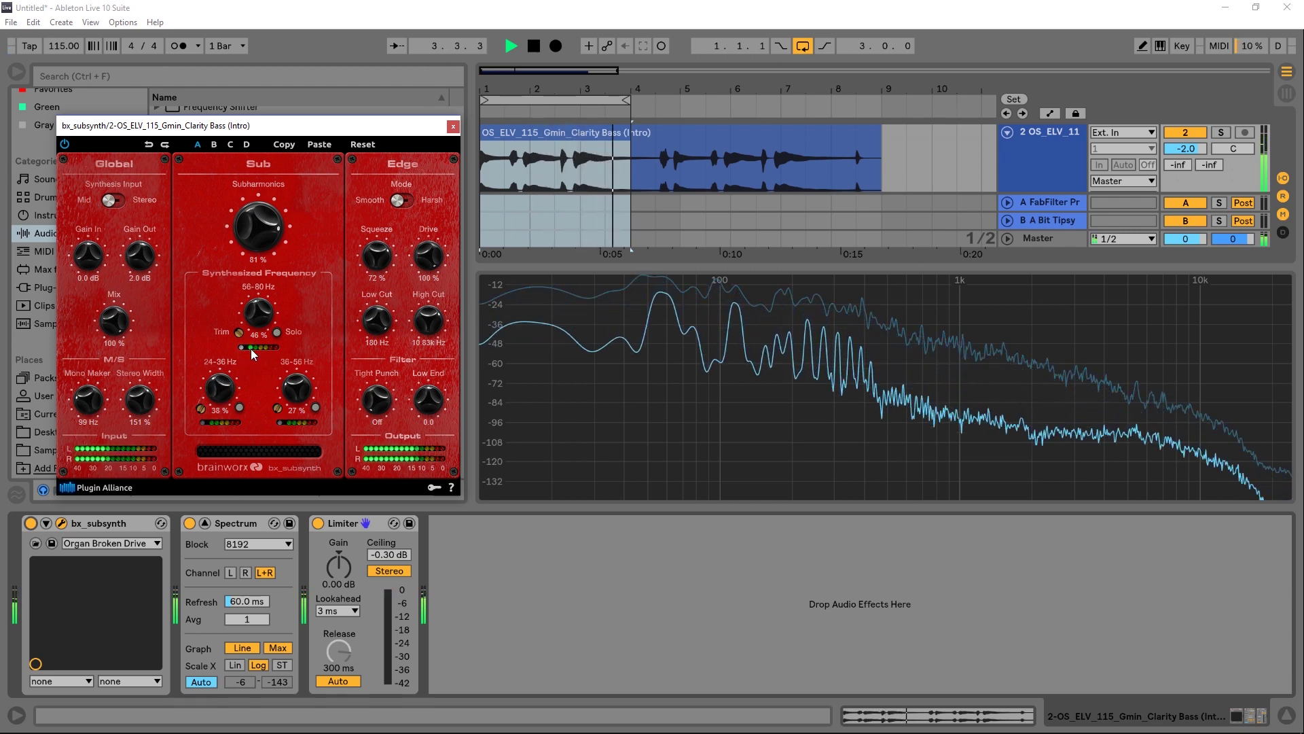
key("space")
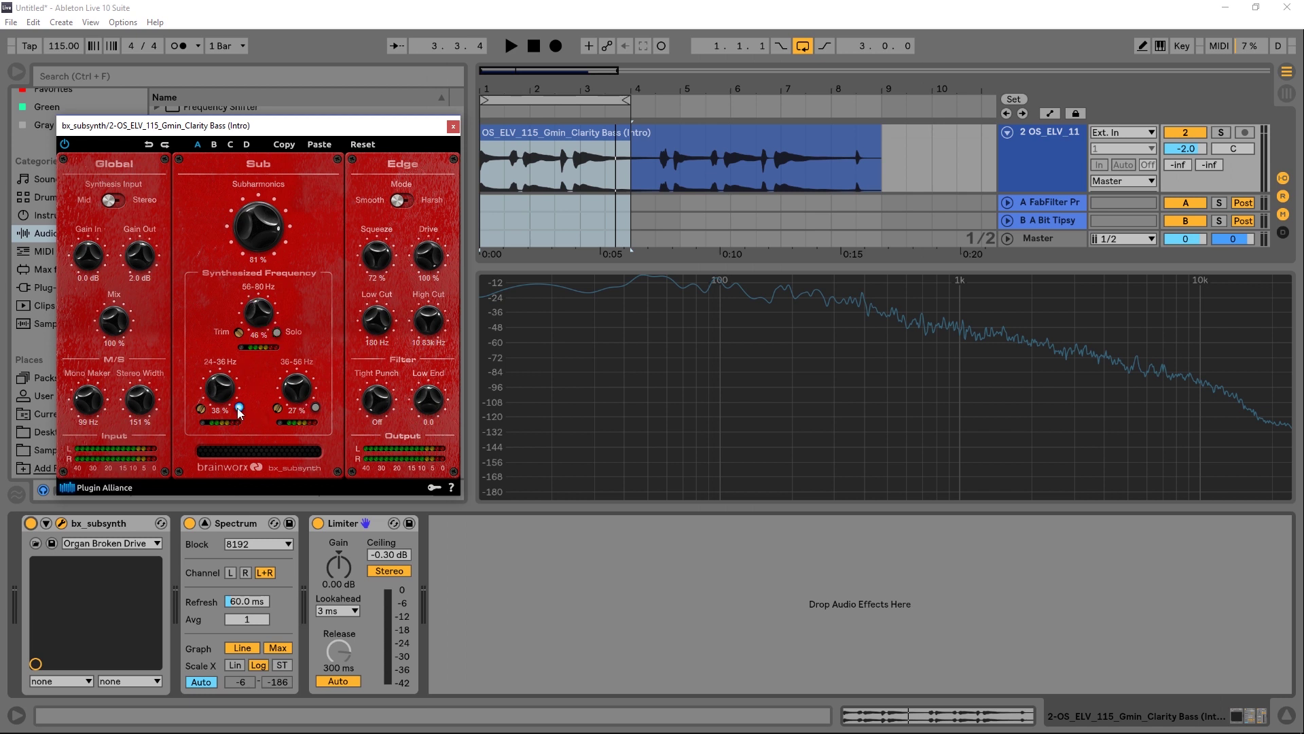
left_click(239, 408)
key("space")
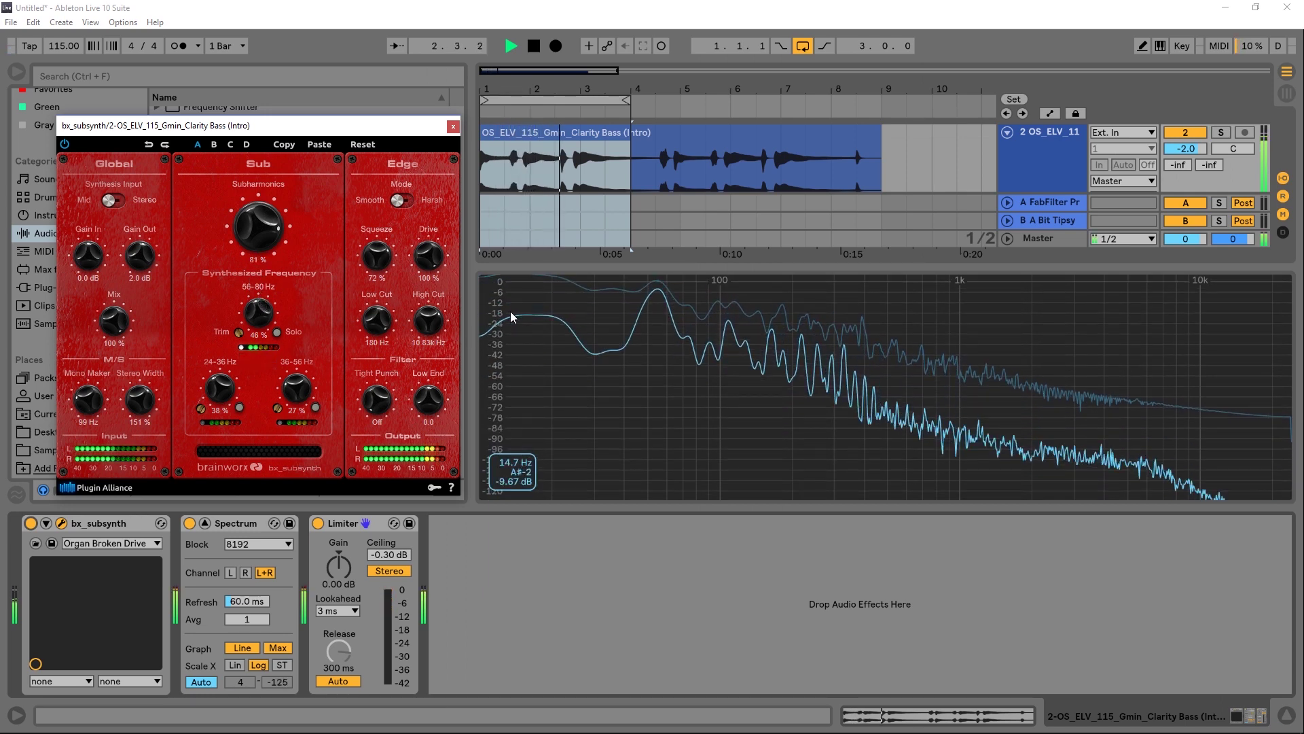
key("space")
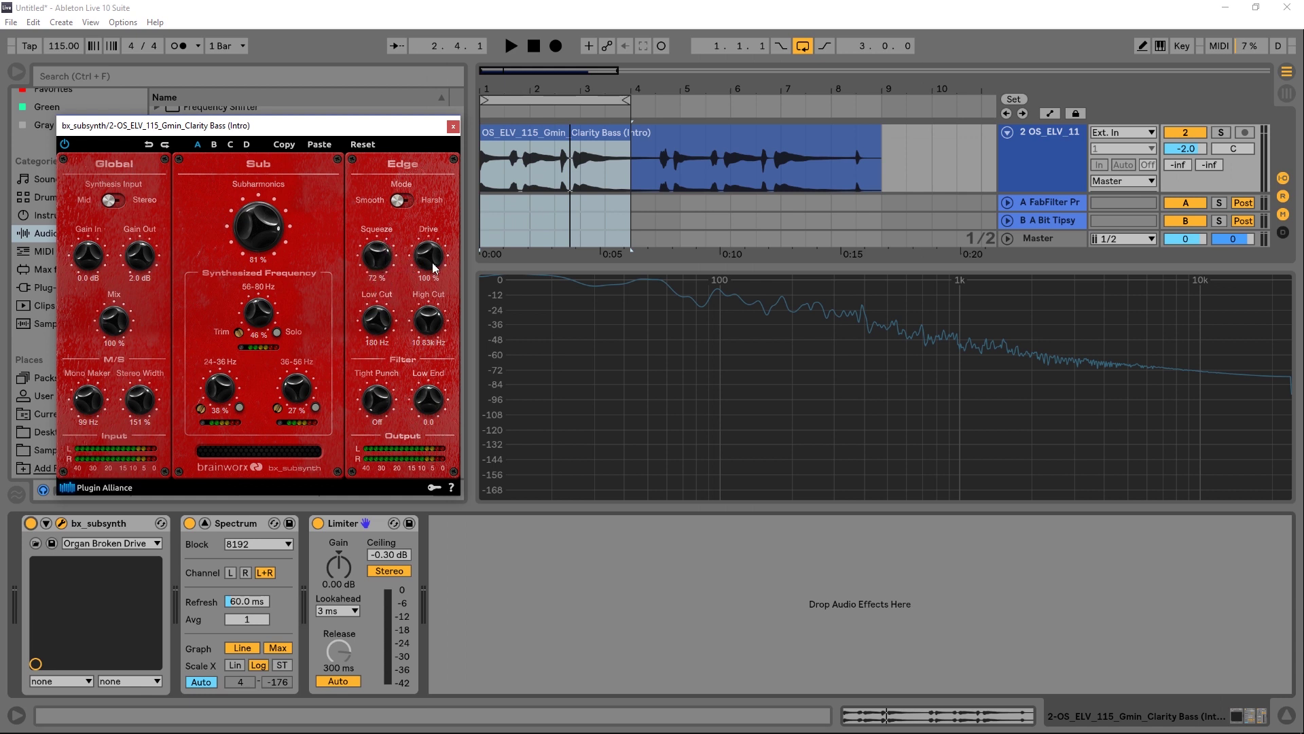
Push Drive to 100% while playing, then settle Squeeze at 100% and Drive at 31%.
key("space")
left_click_drag(418, 291, 420, 439)
left_click_drag(386, 265, 401, 147)
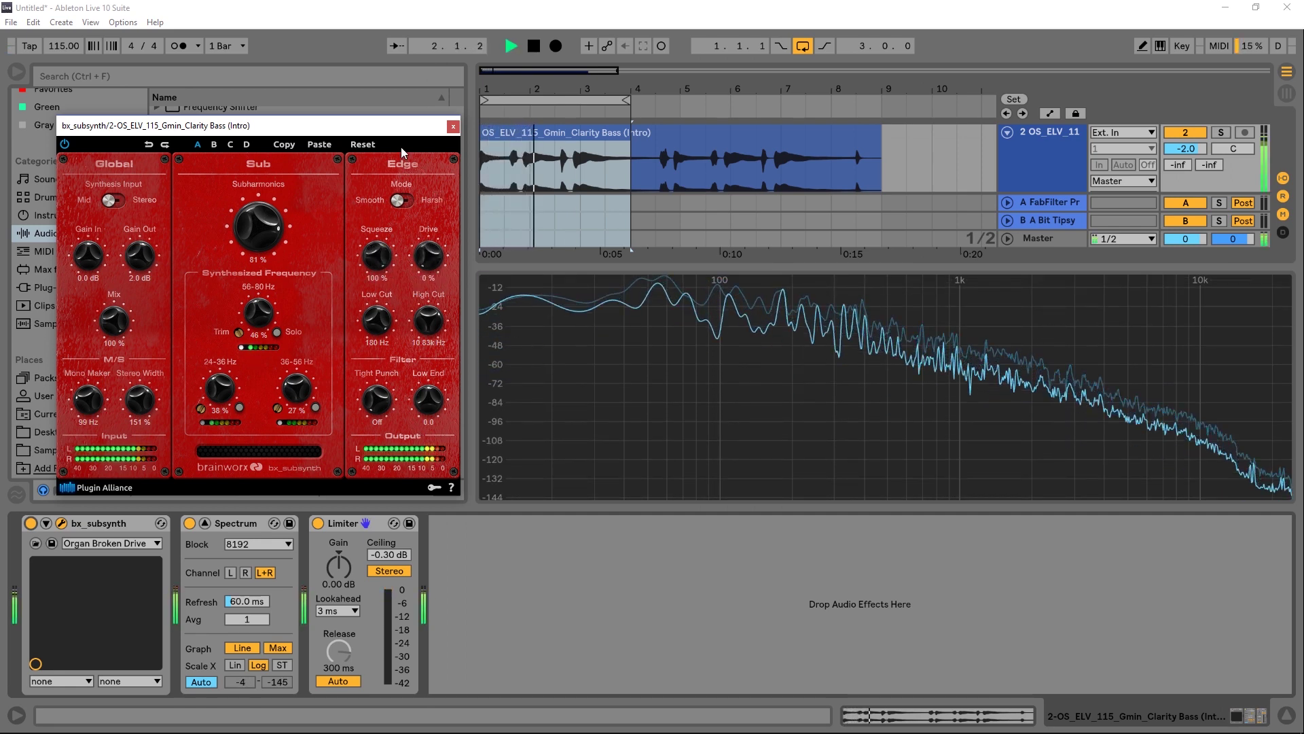
left_click_drag(386, 246, 442, 151)
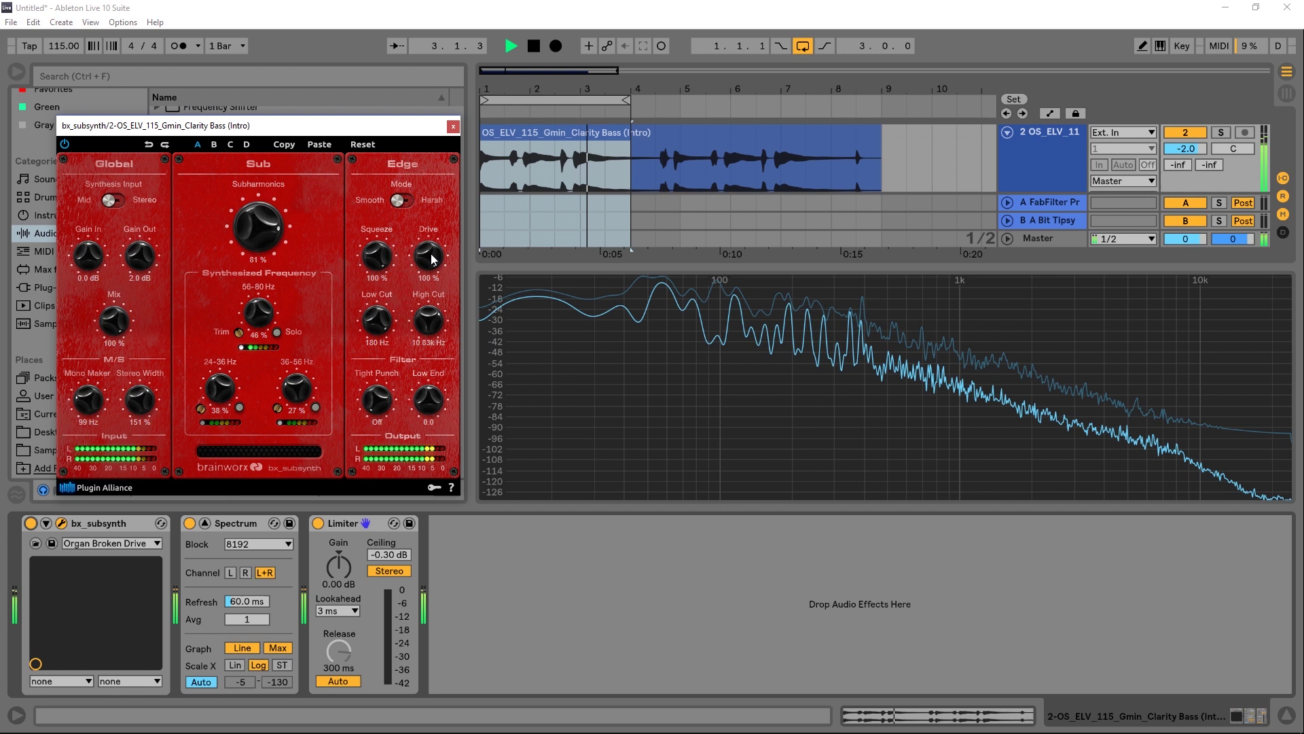
key("space")
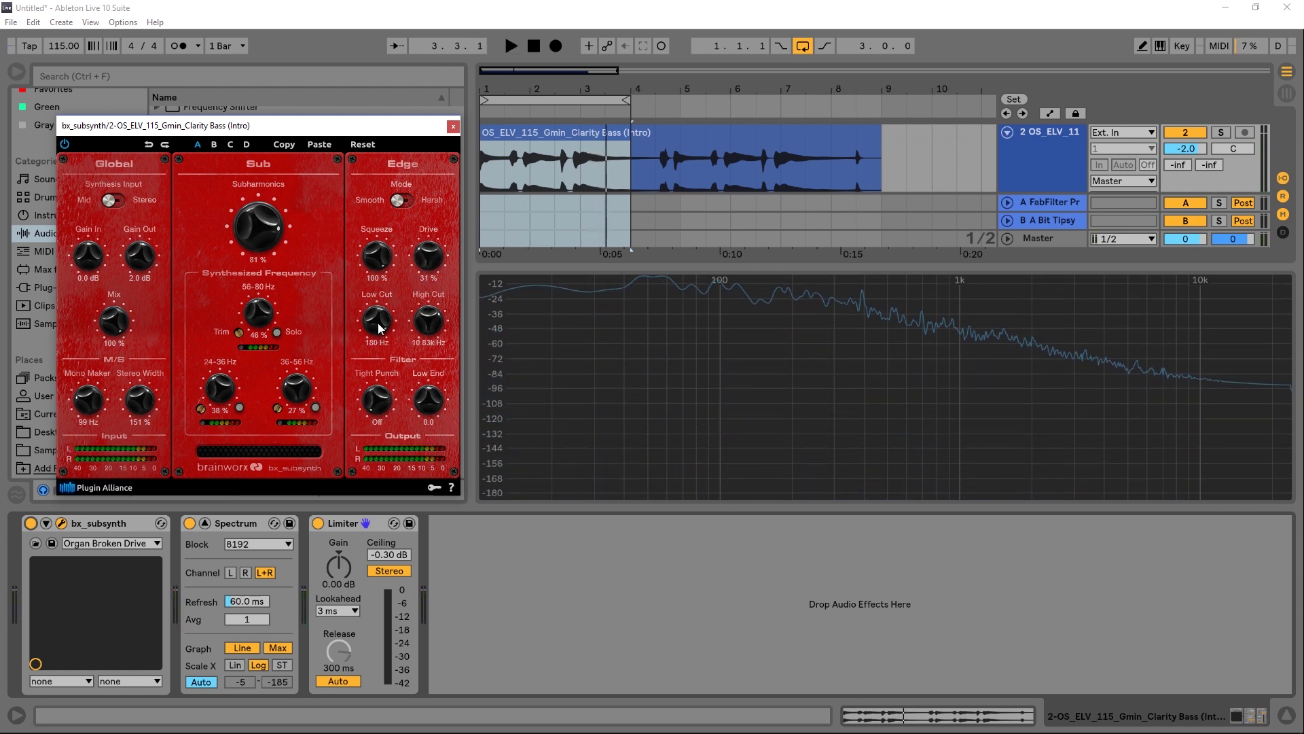
Tune the Edge Low Cut to 49 Hz while auditioning the bass clip.
left_click_drag(380, 318, 424, 345)
key("space")
key("space")
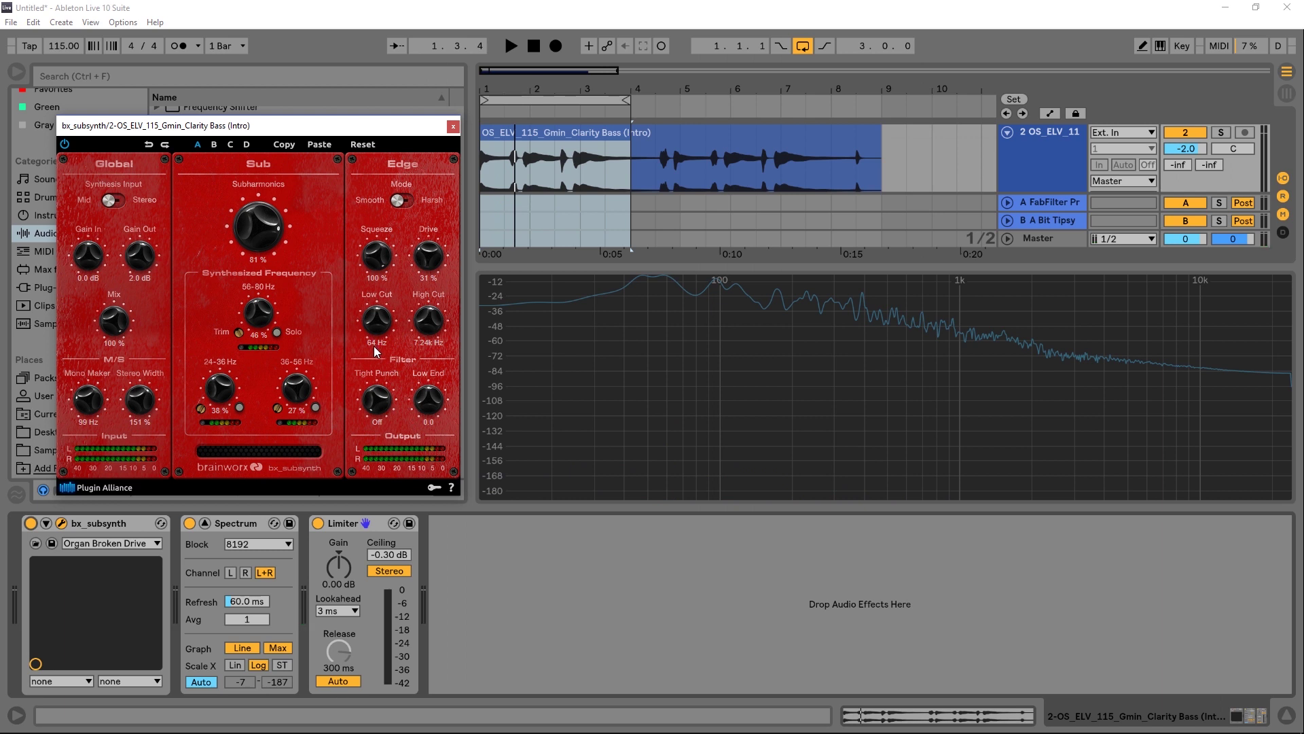
scroll(384, 320, "up", 2)
left_click_drag(384, 321, 381, 301)
key("space")
Bring Drive back up to 100 % and set High Cut to 9.97 kHz.
left_click_drag(422, 264, 398, 268)
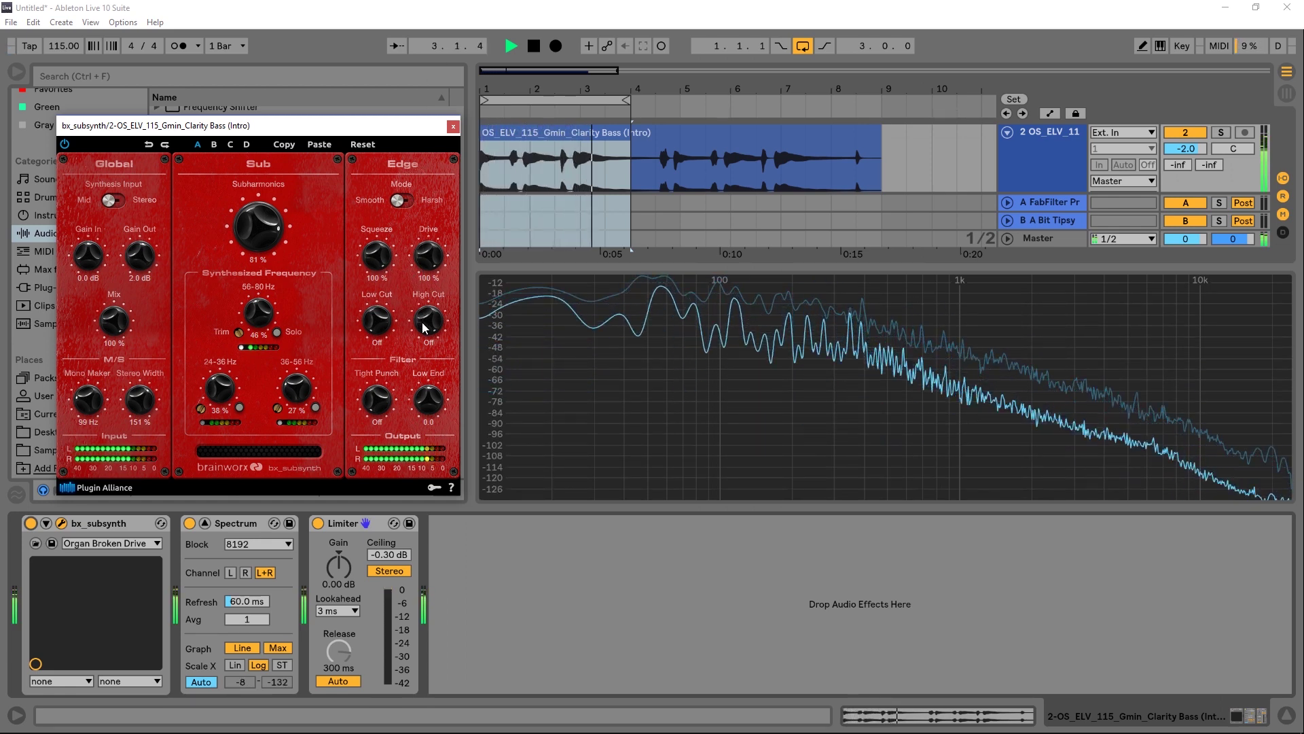
key("space")
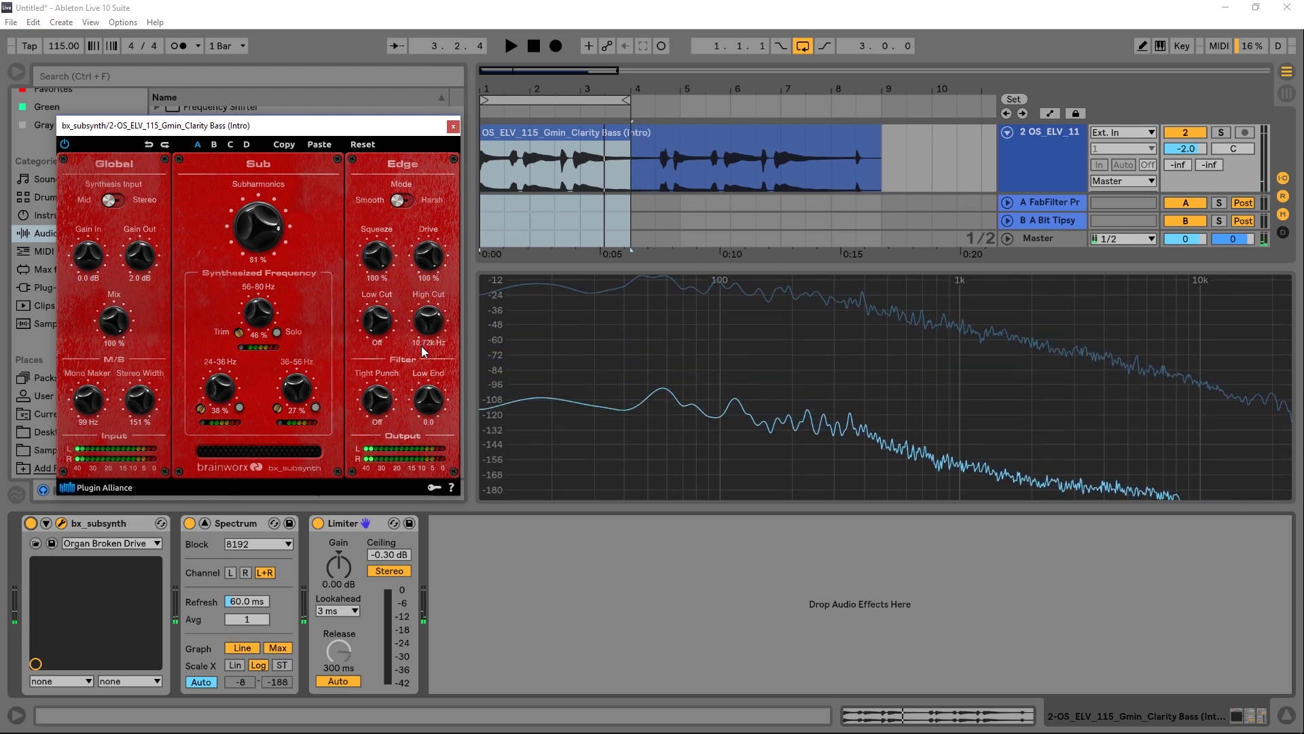
left_click_drag(426, 323, 385, 296)
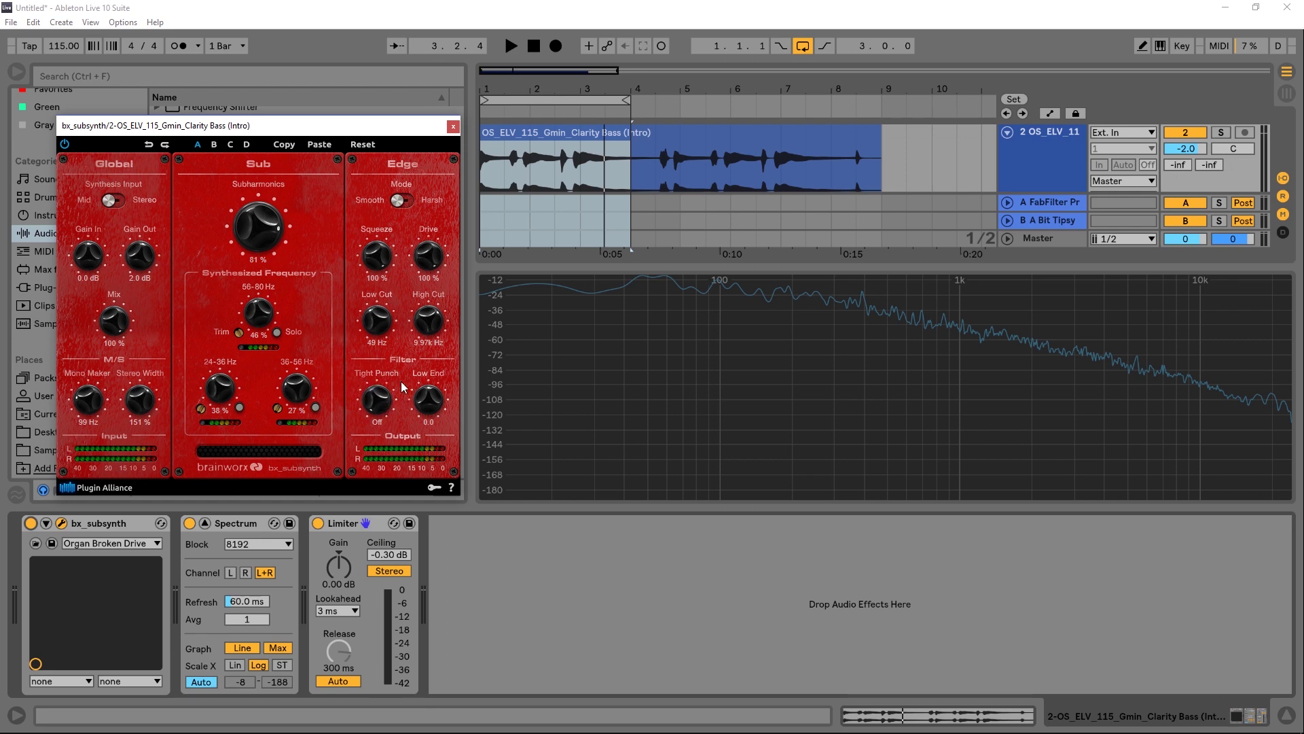
During playback, engage Tight Punch at 39 Hz and raise Low End to 10.0.
key("space")
left_click_drag(379, 409, 377, 349)
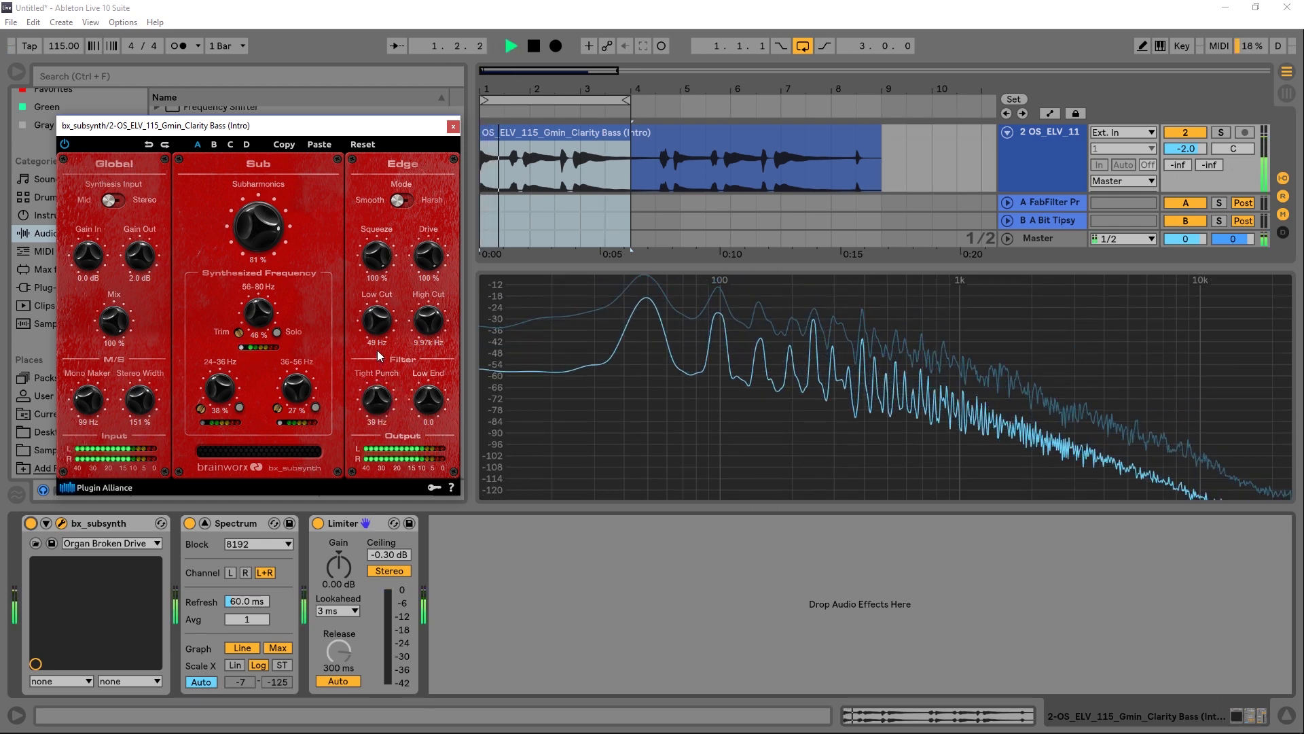
mouse_move(409, 405)
left_mouse_down()
mouse_move(424, 348)
mouse_move(412, 410)
mouse_move(409, 398)
left_mouse_up()
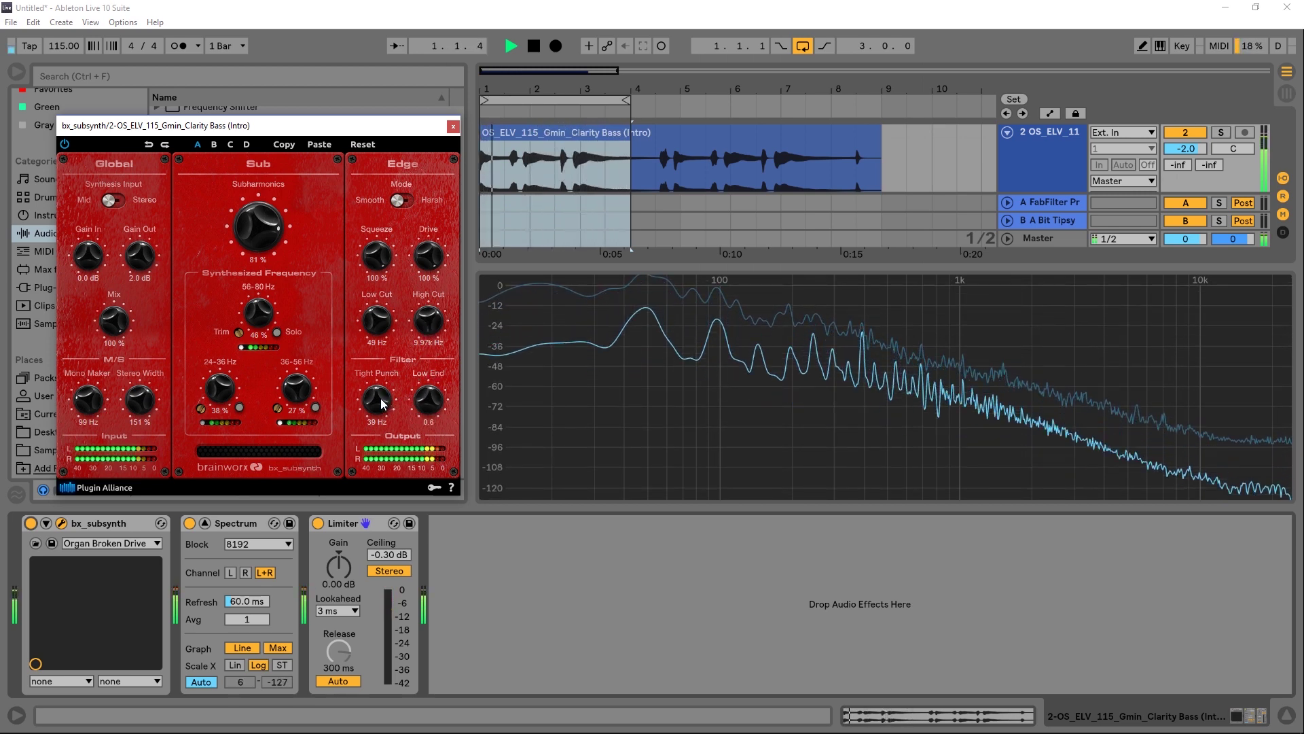
Lower Drive to 23 %, Squeeze to 56 % and Subharmonics to 65 %, then stop playback.
left_click_drag(427, 257, 413, 328)
left_click_drag(377, 261, 370, 299)
left_click_drag(258, 228, 214, 291)
key("space")
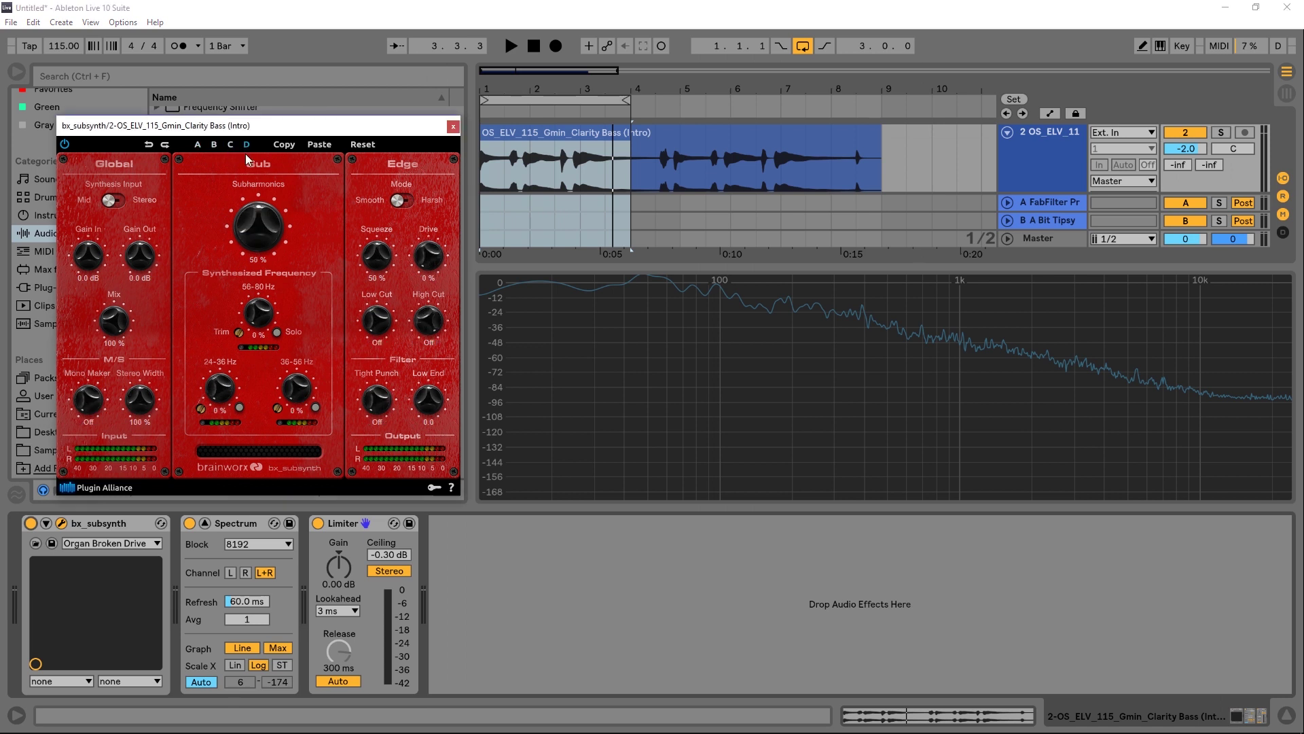
In slot D, raise Subharmonics to 72 % and the 56-80 Hz band to 26 %.
left_click(246, 145)
left_click_drag(249, 248, 249, 218)
left_click_drag(262, 318, 261, 299)
Compare slot D against slots A and B, then close the bx_subsynth window.
left_click(196, 146)
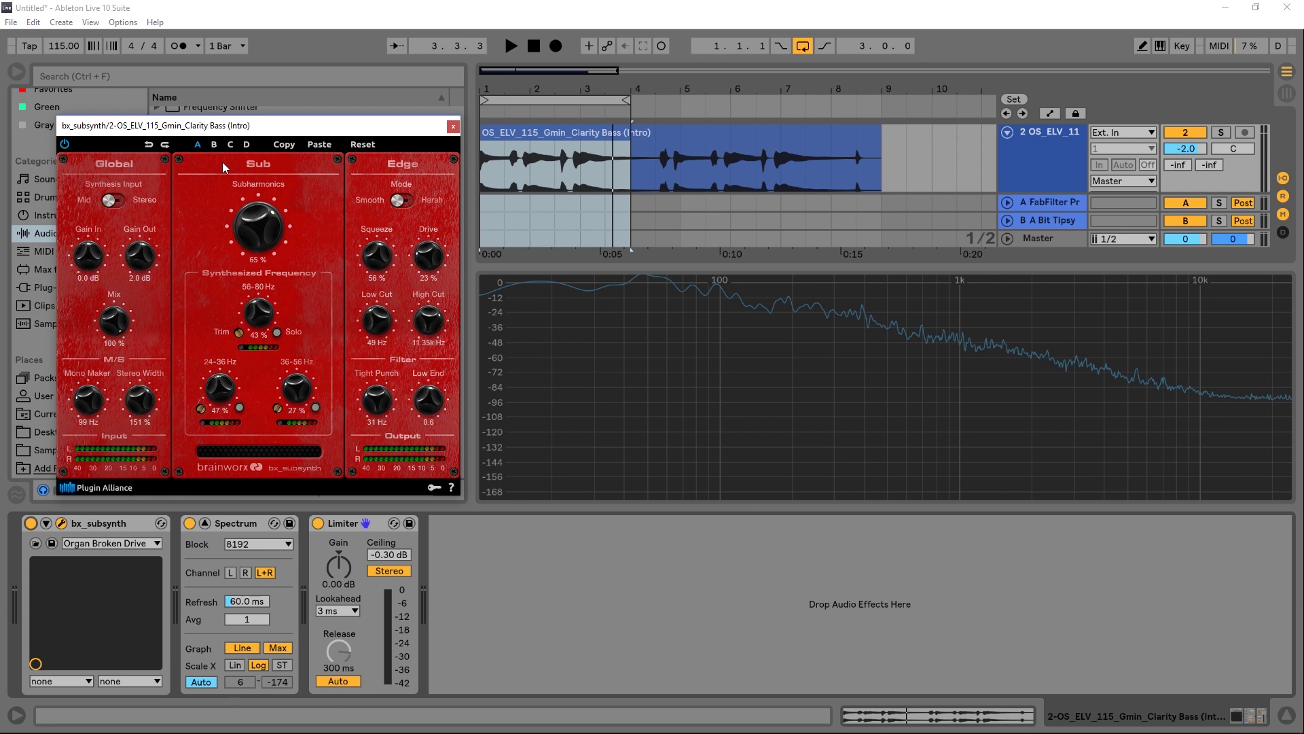
left_click(246, 145)
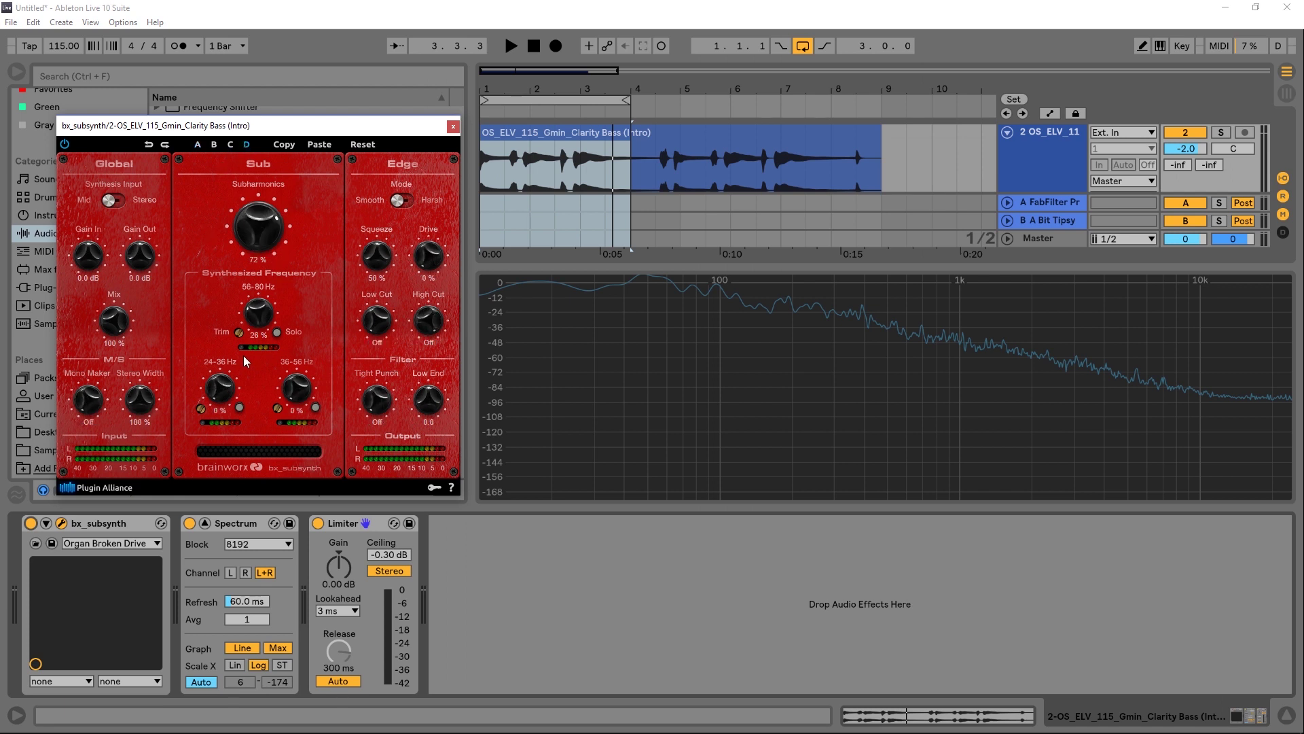
left_click(216, 145)
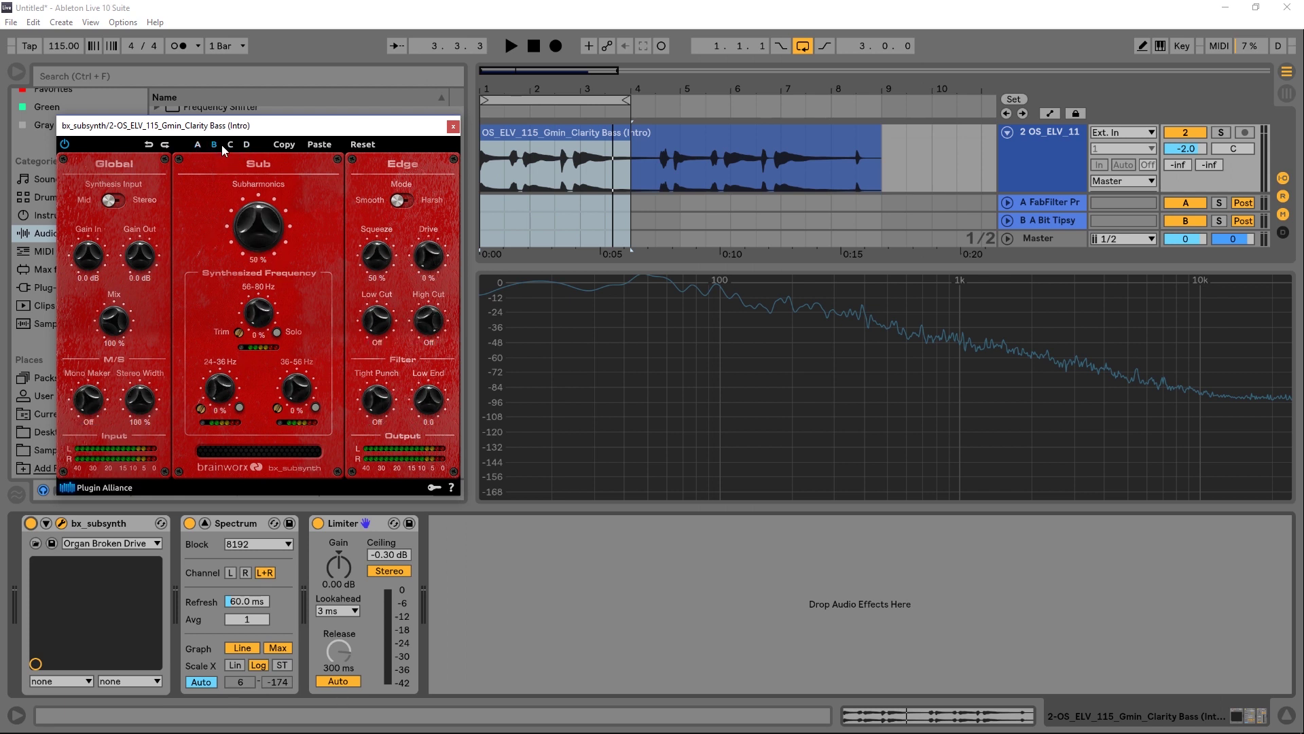
left_click(247, 145)
left_click_drag(398, 128, 620, 129)
left_click(674, 125)
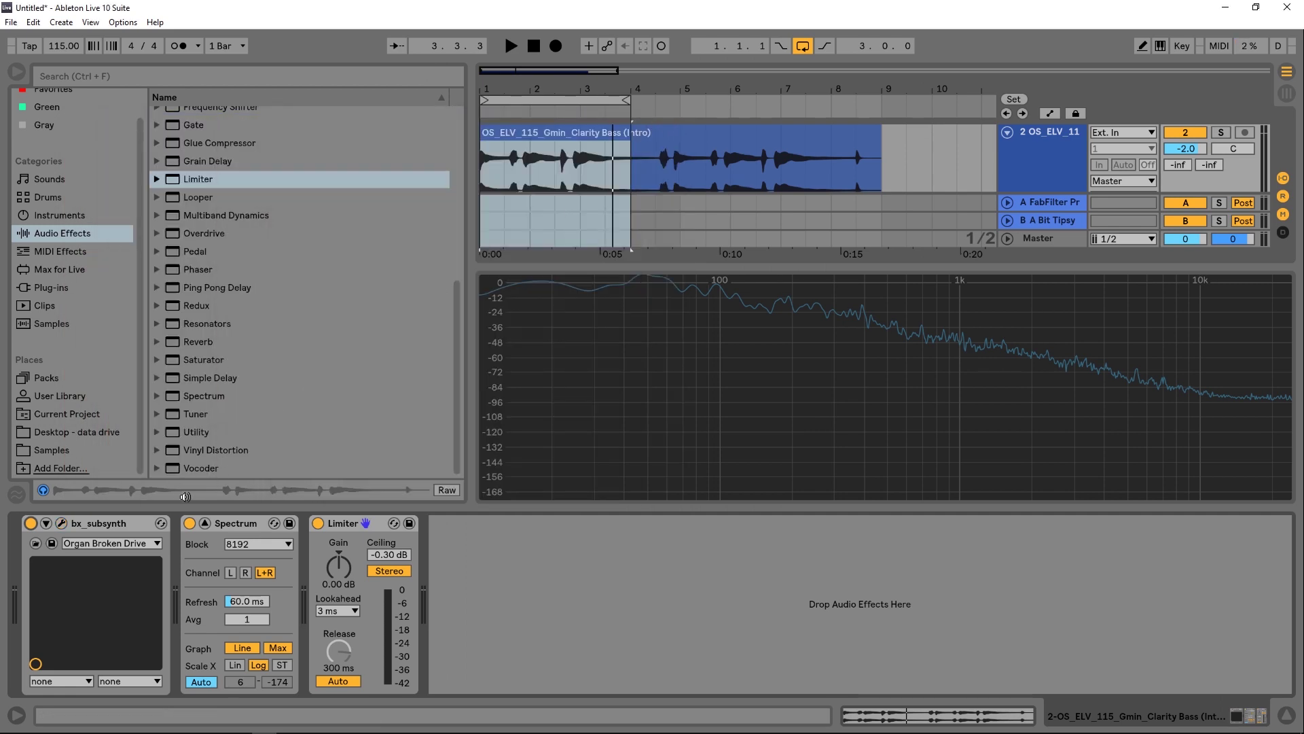
Step through Explosion A and B in the bx_subsynth preset dropdown and keep Explosion C.
key("ctrl+alt+p")
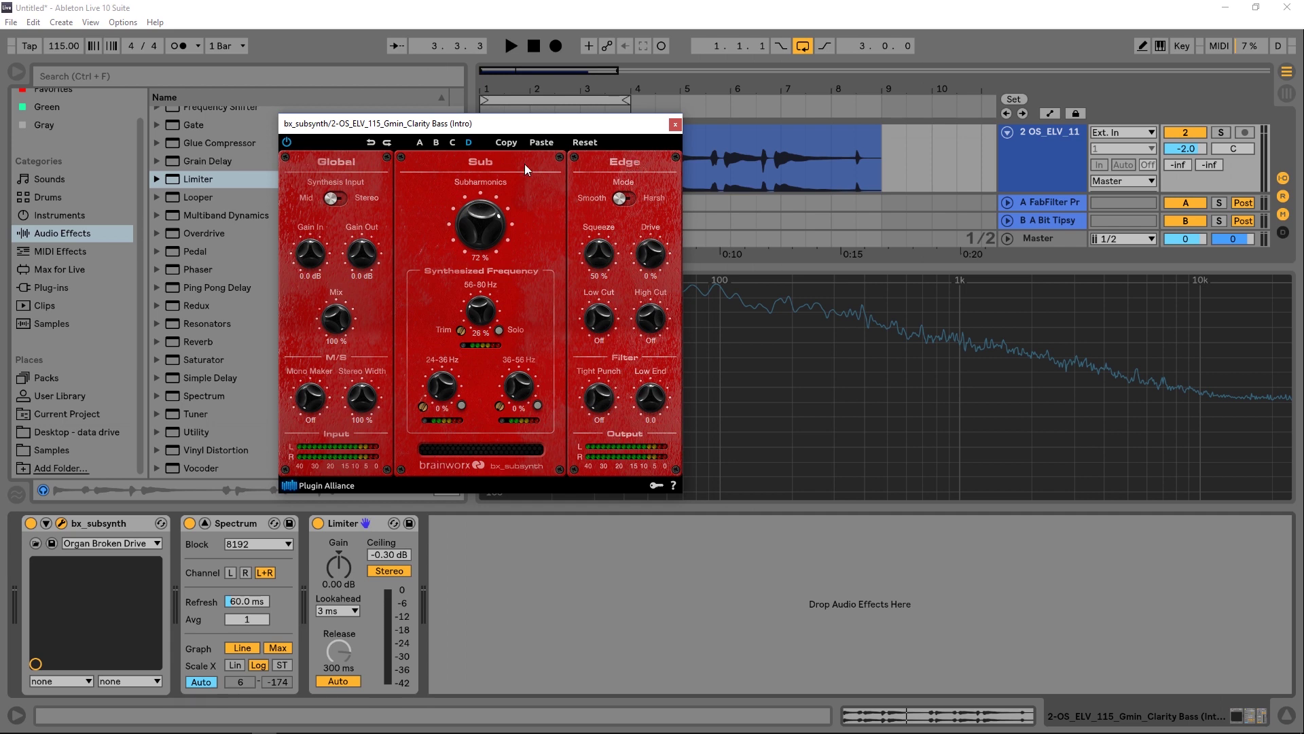
left_click(675, 125)
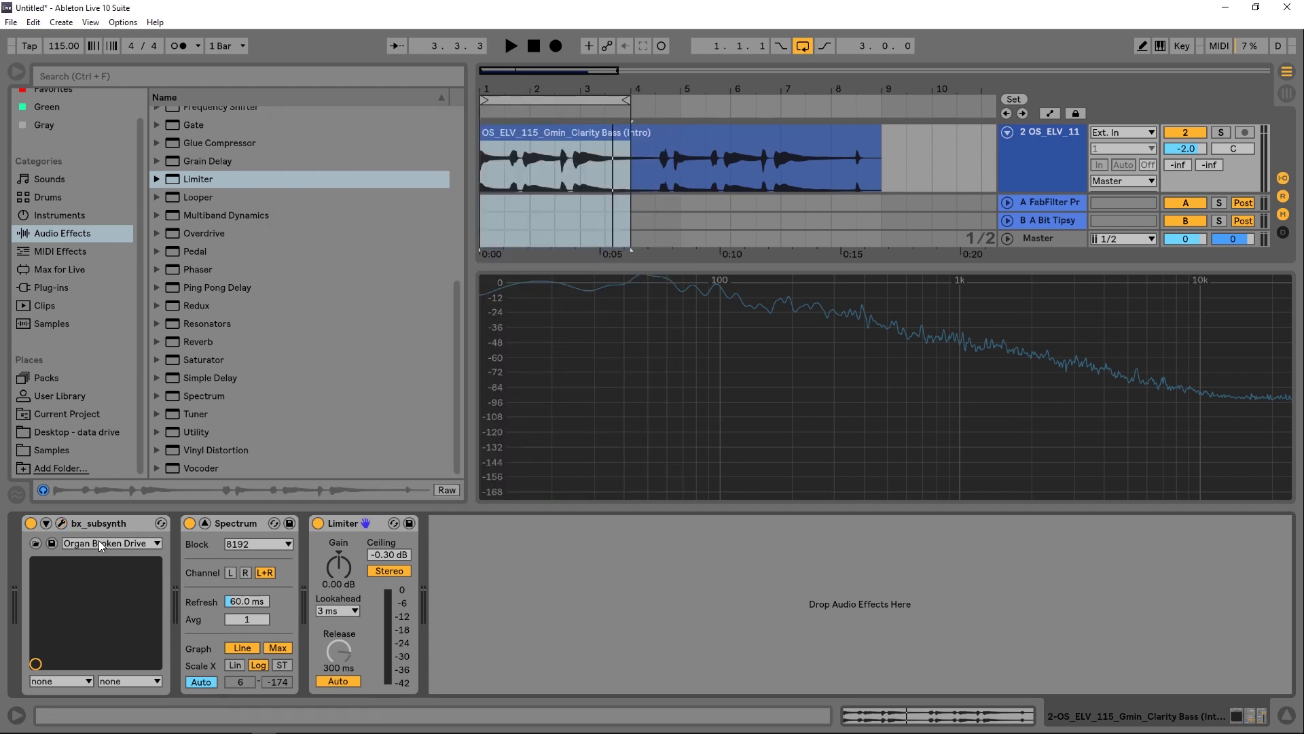
left_click(122, 544)
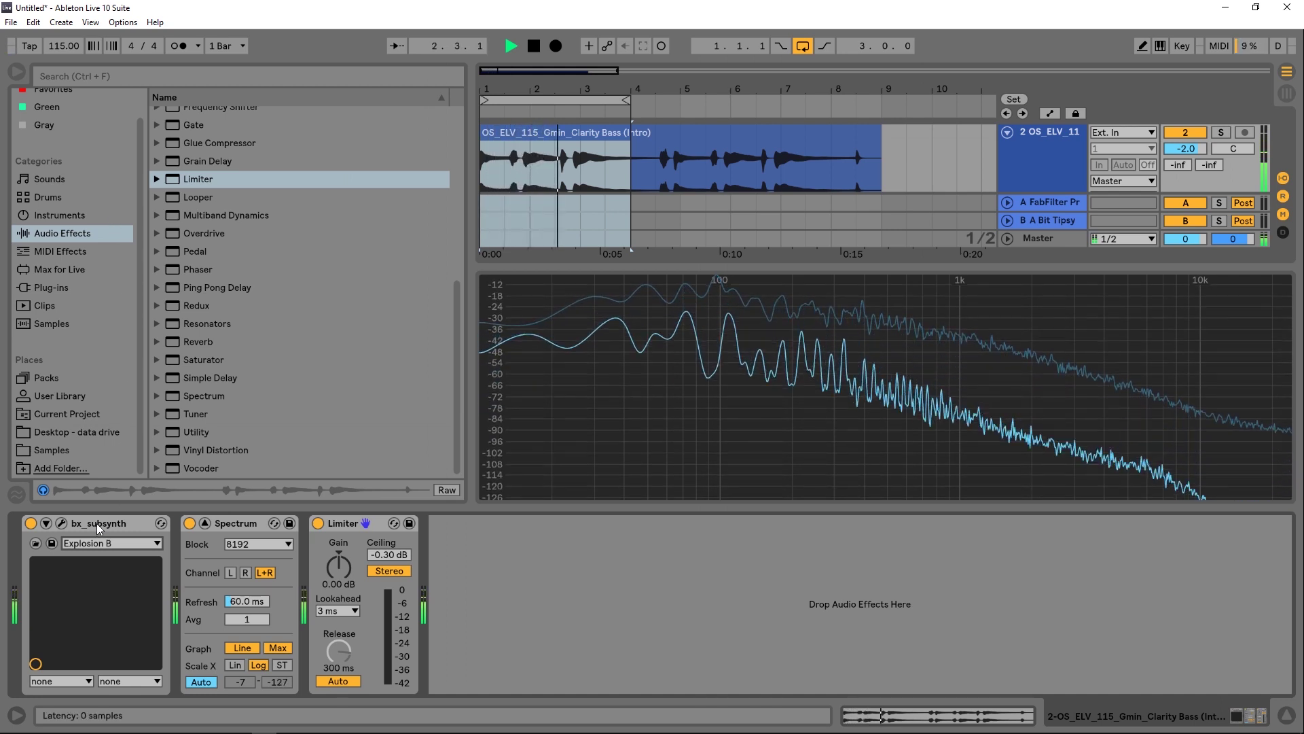
key("Down")
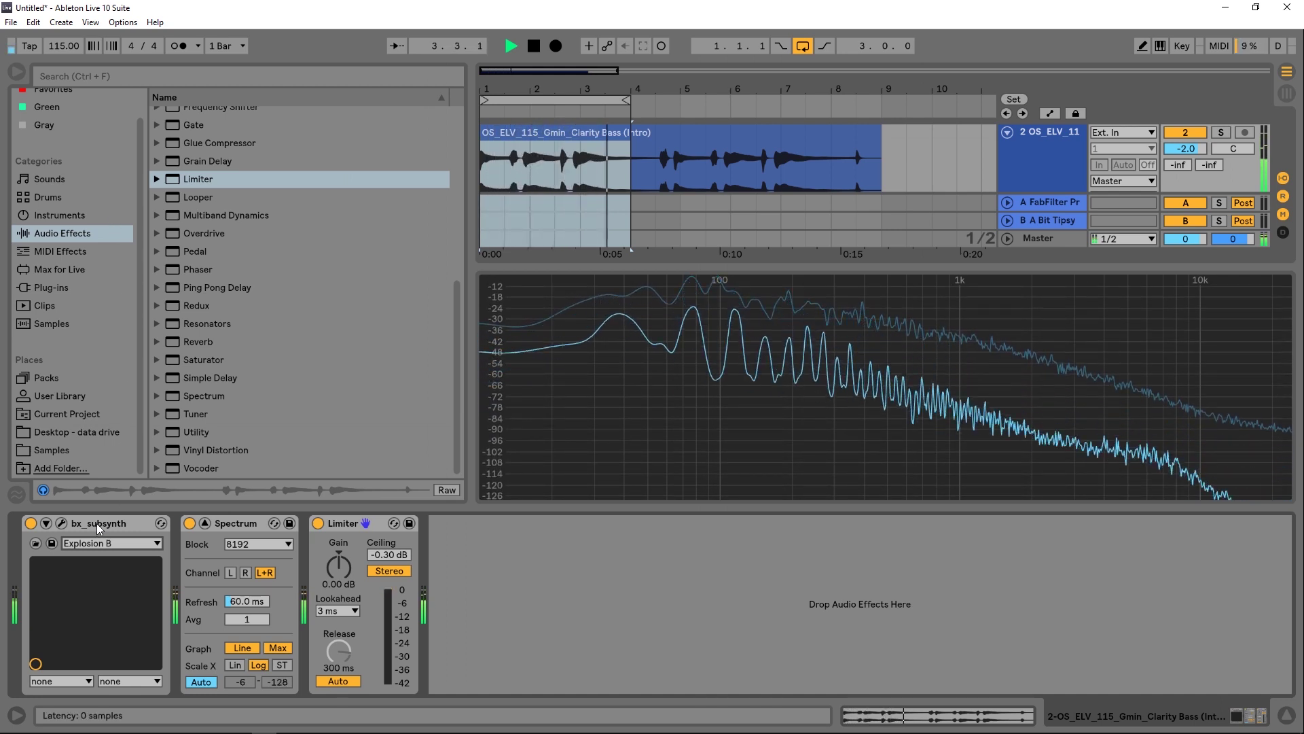
key("Down")
key("space")
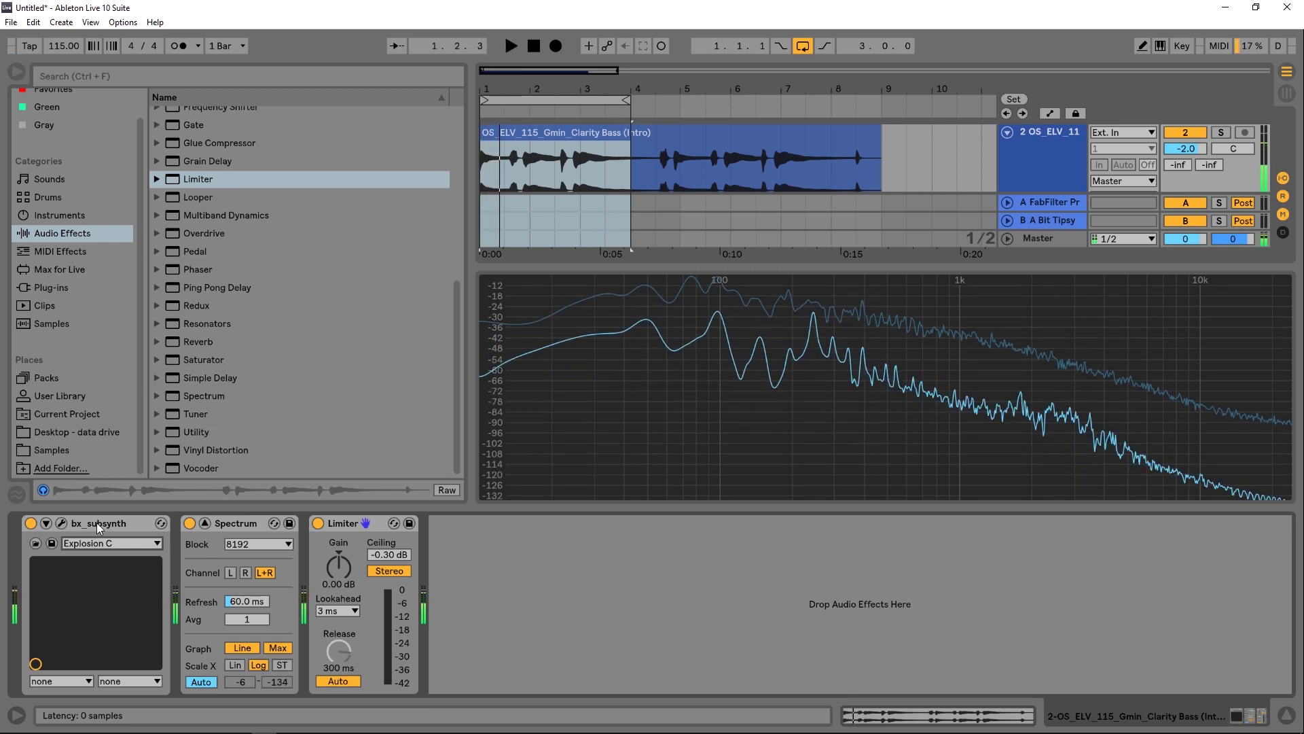
left_click(115, 541)
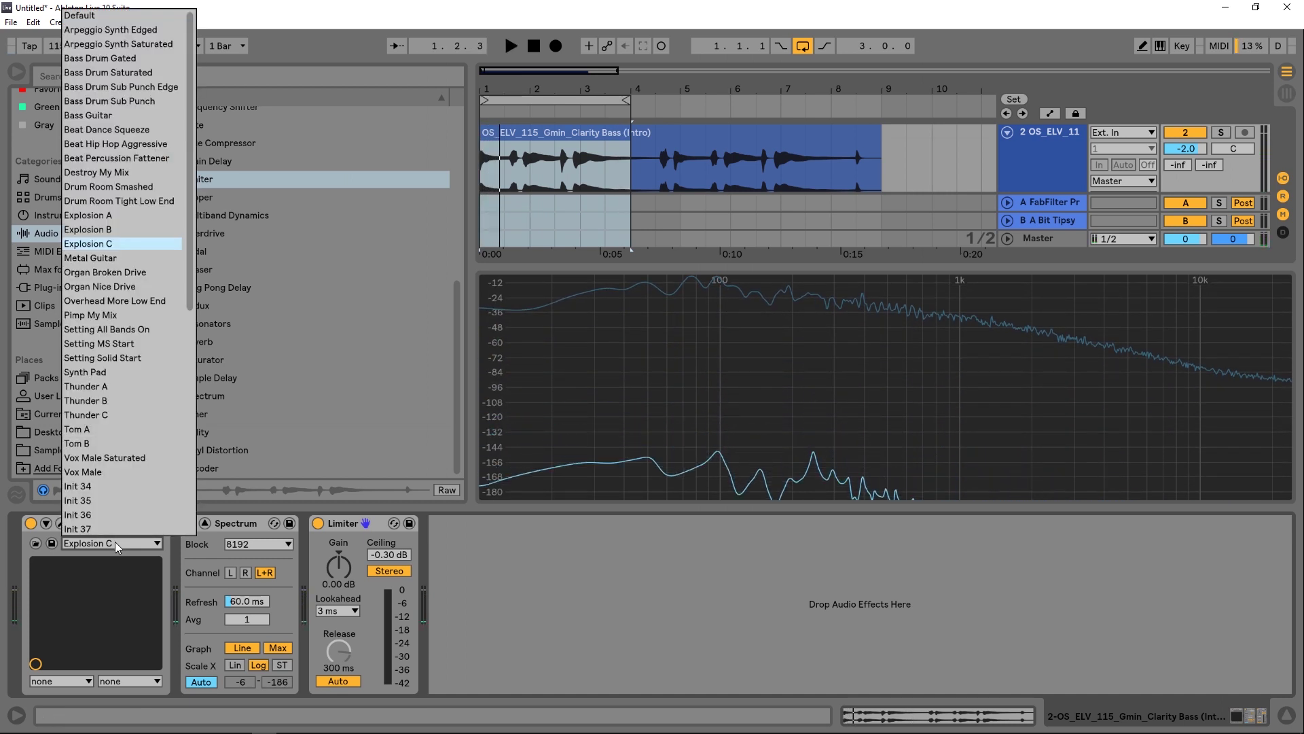
left_click(116, 540)
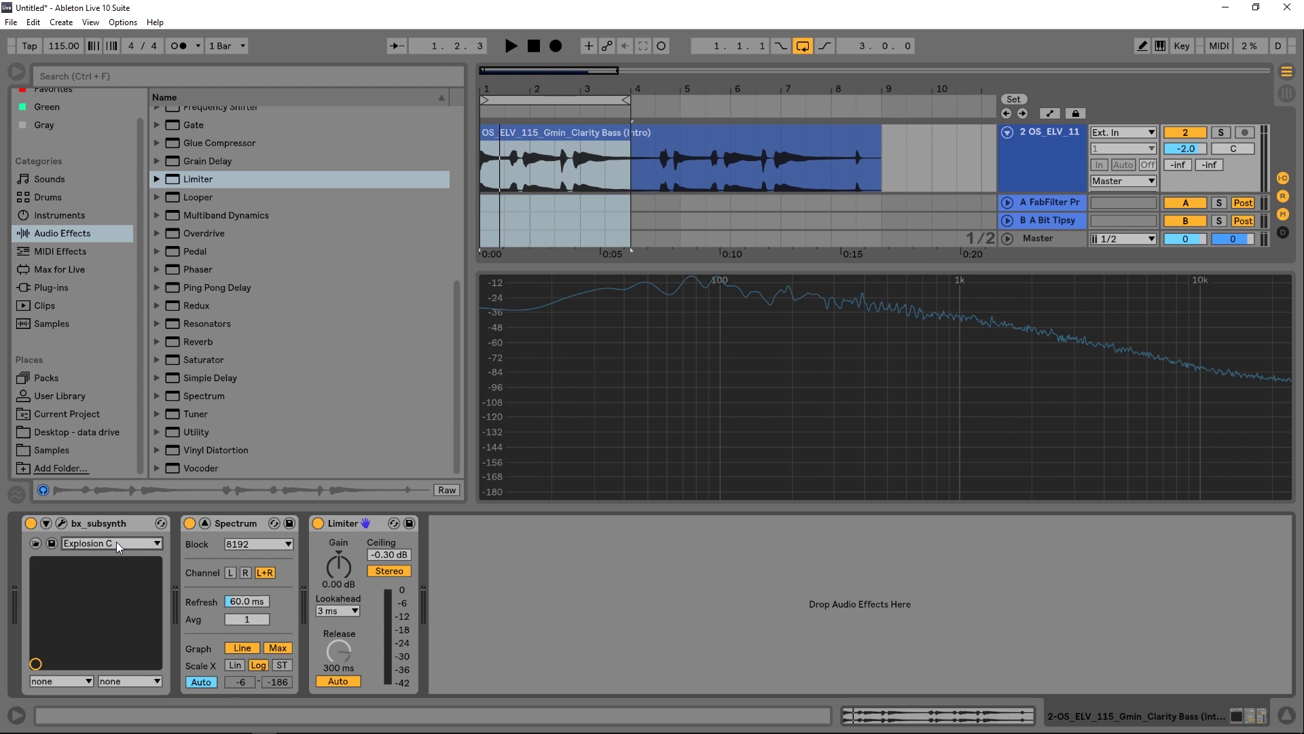
Reopen the bx_subsynth window with the wrench button and move it to the screen centre.
left_click(62, 523)
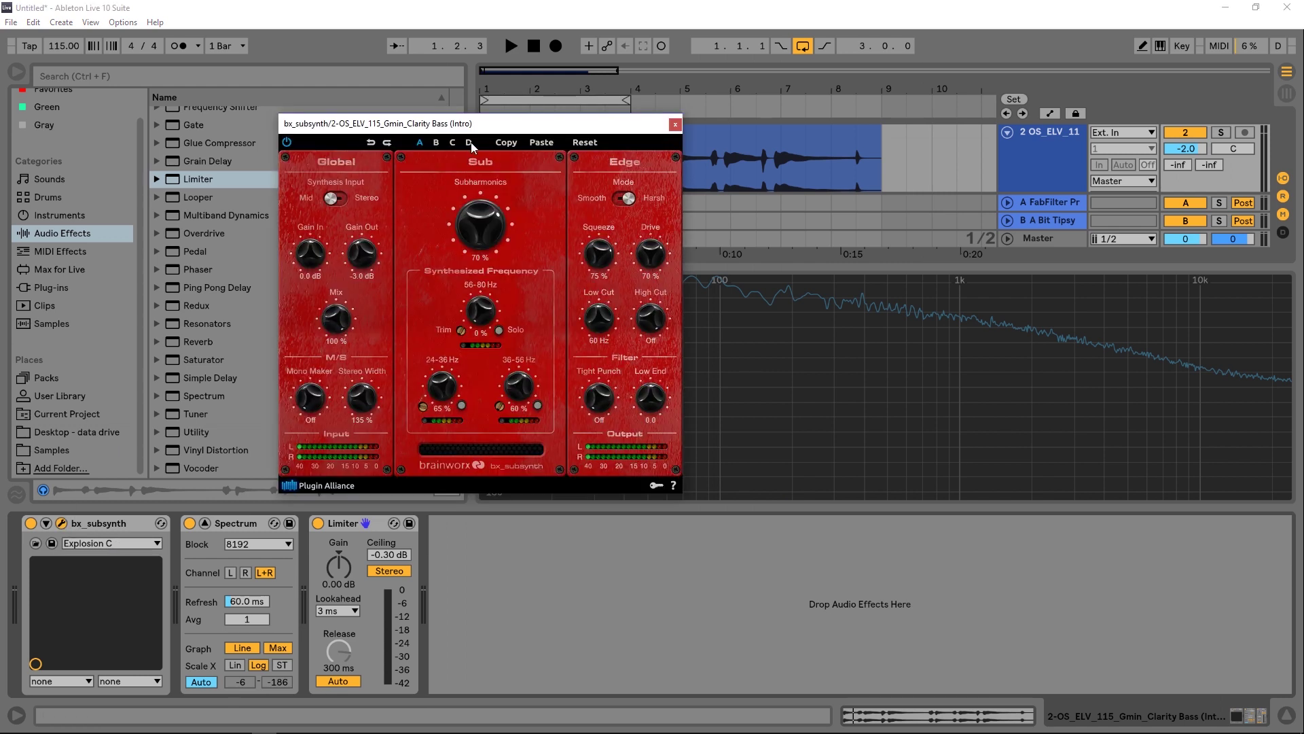
left_click_drag(460, 129, 523, 149)
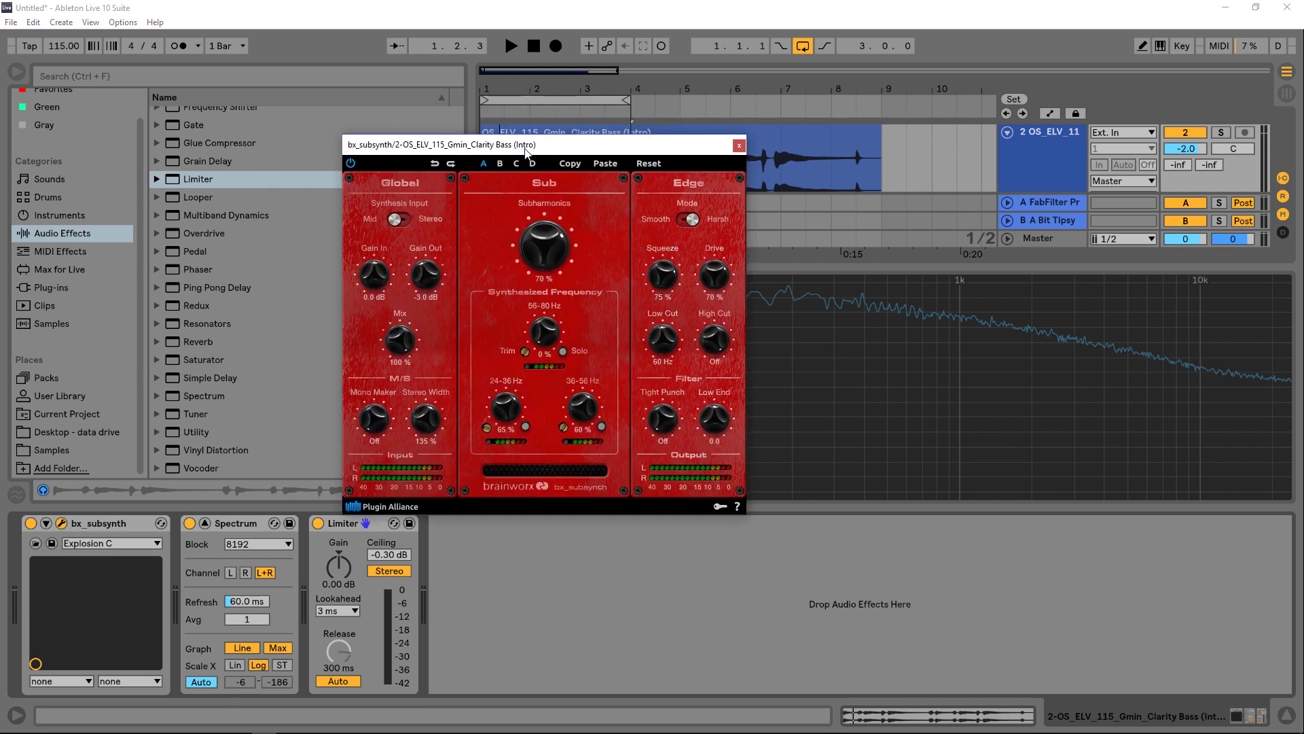